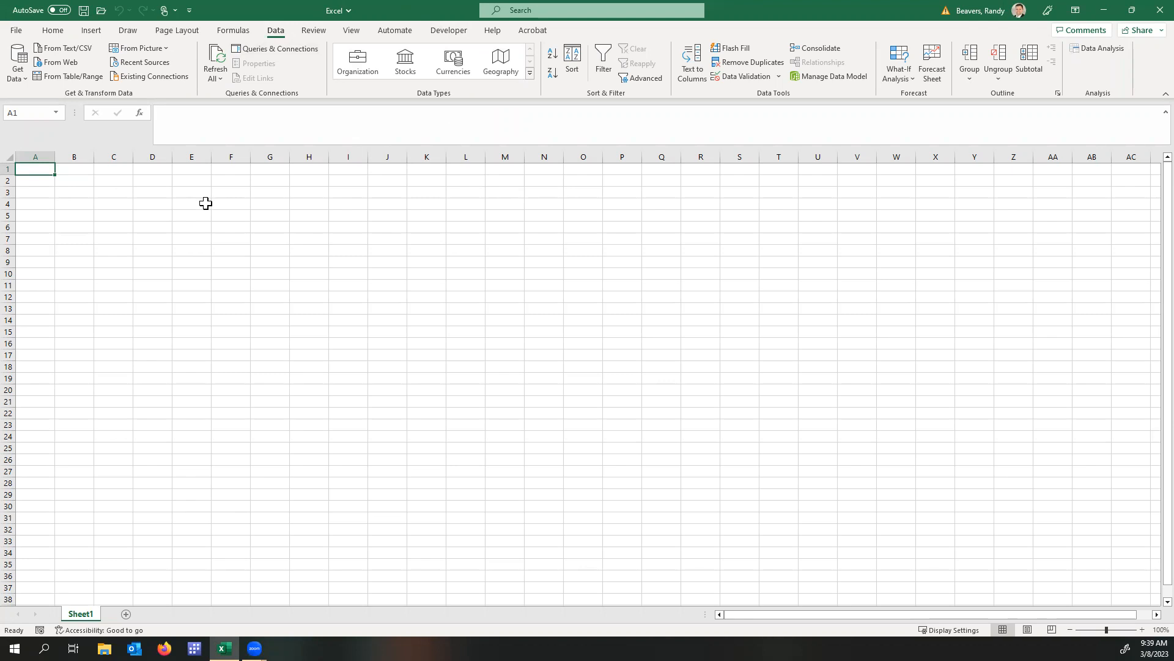
Enter the state names Alabama in A1 and Alaska in A2.
text(Alabama)
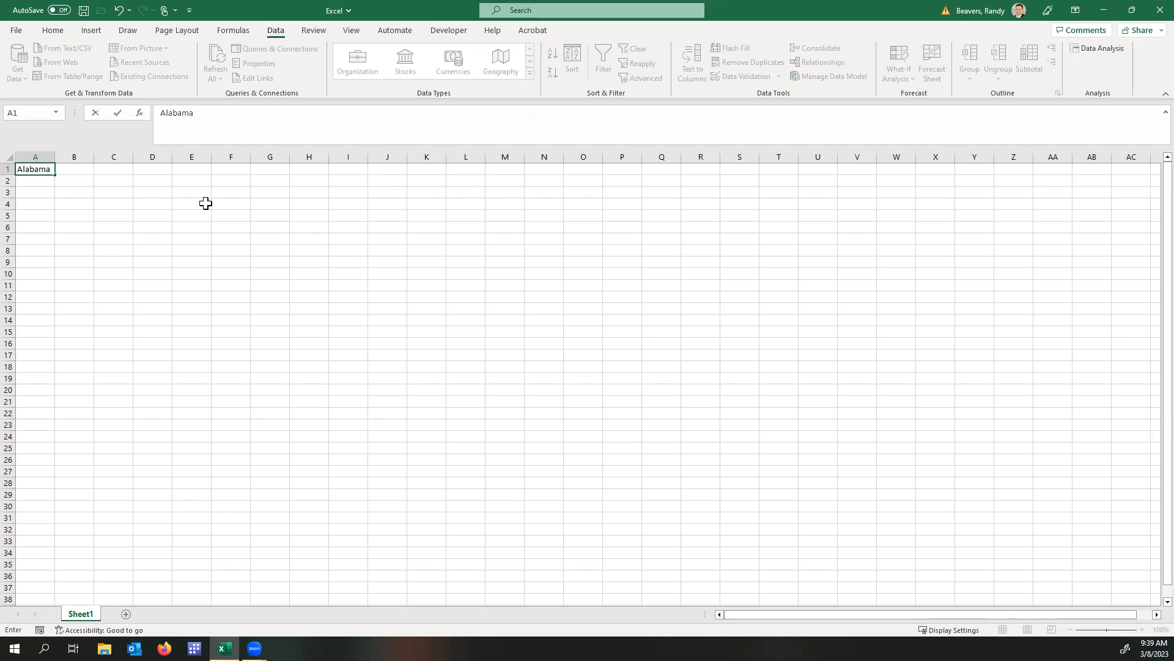
key(Return)
text(Alas)
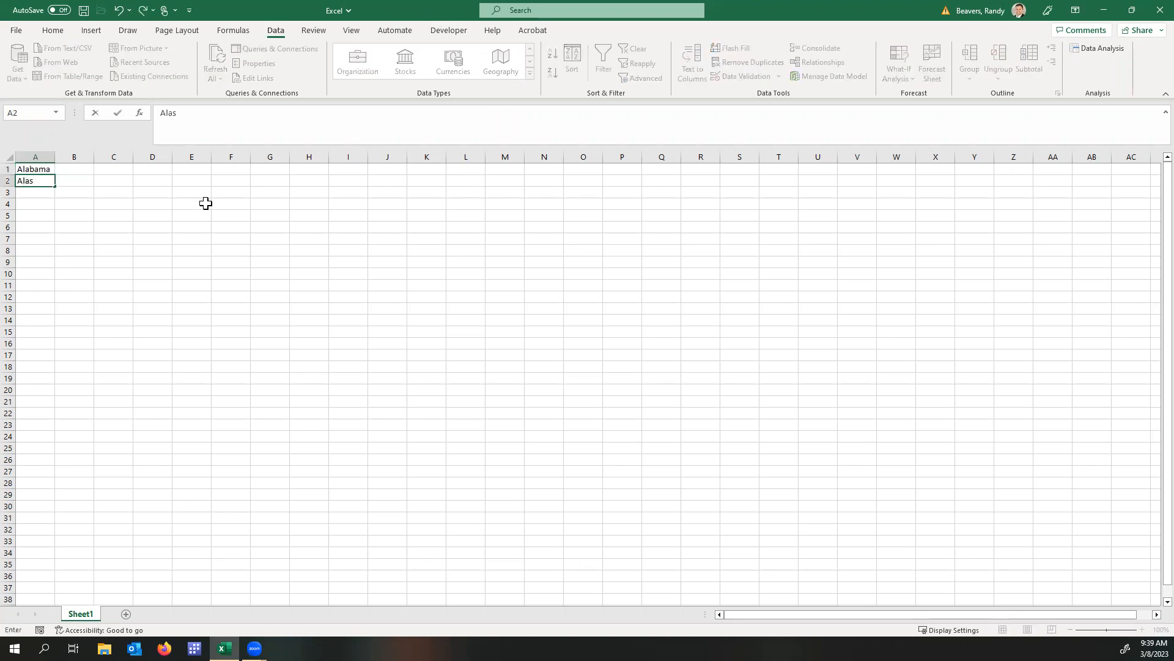
key(Return)
key(Up)
key(Up)
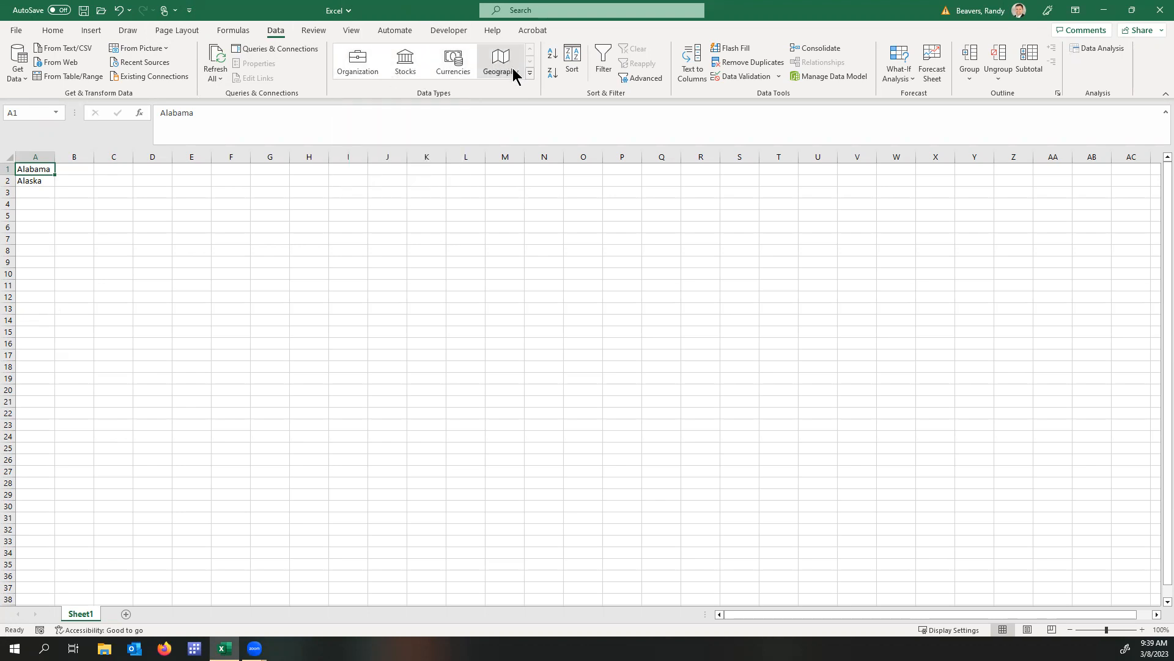
Convert the state names in column A to the Geography data type.
click(43, 155)
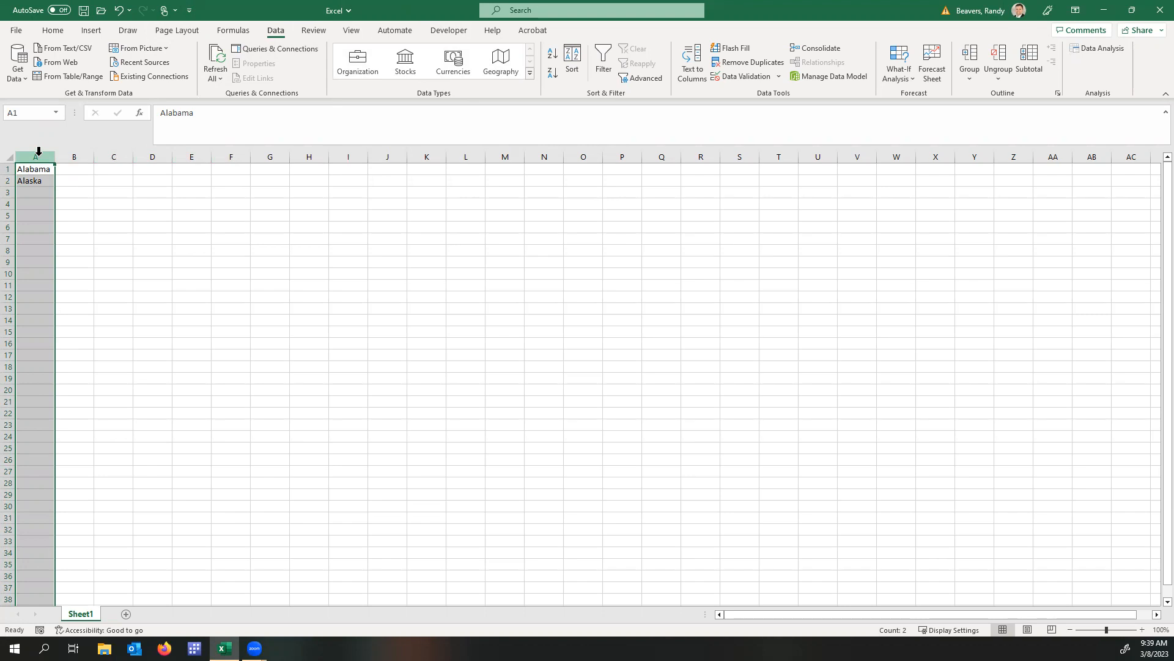
drag(38, 169, 36, 170)
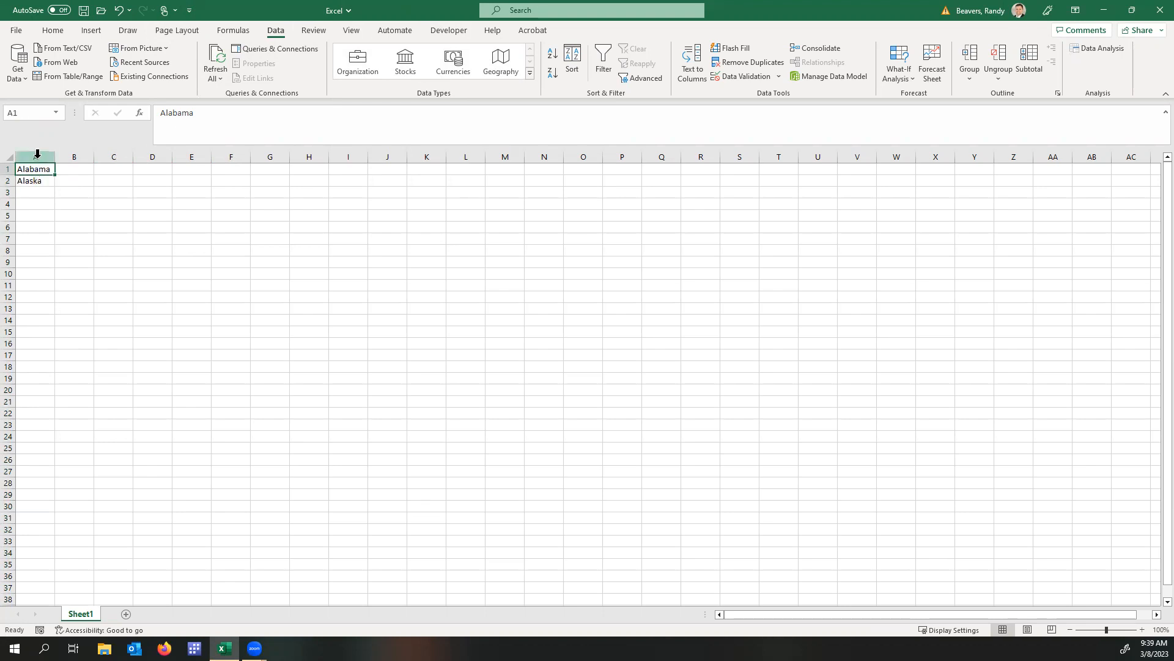
click(35, 157)
click(505, 67)
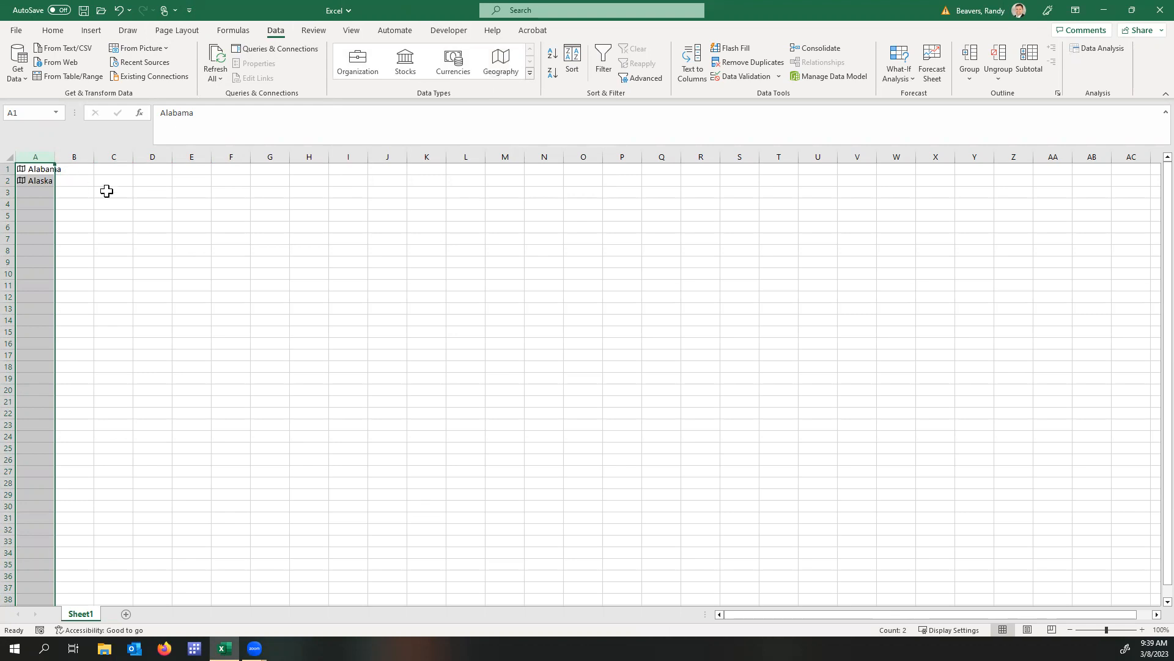
Extract the Abbreviation field for Alabama into B1 and fill it down to the Alaska row.
click(37, 167)
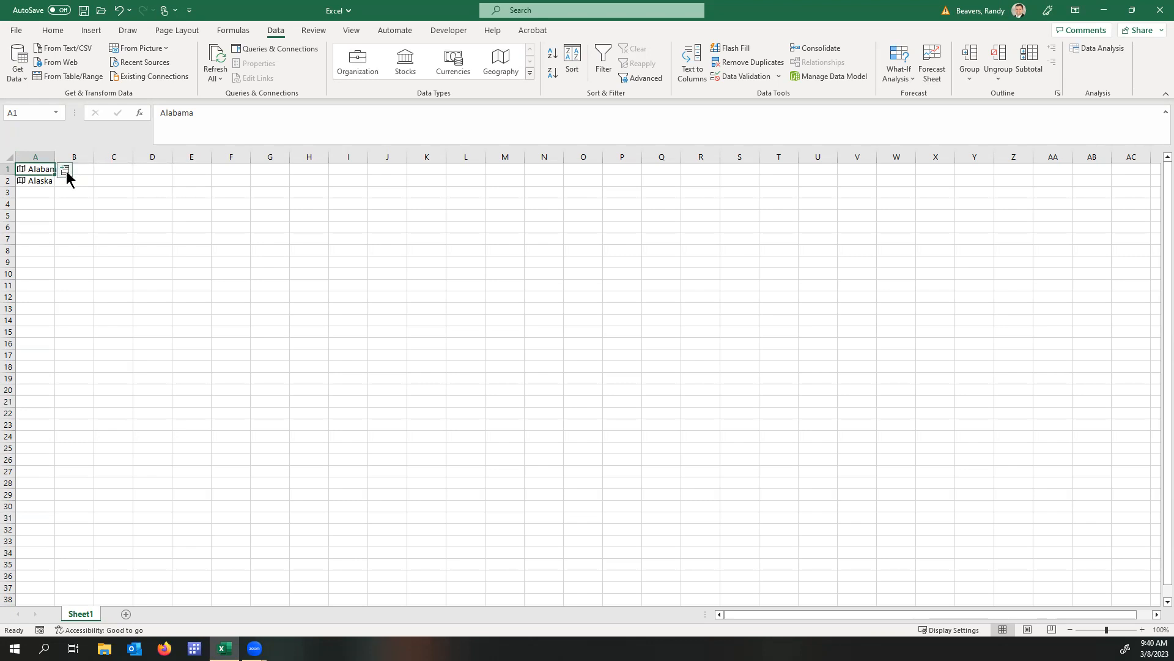
click(66, 173)
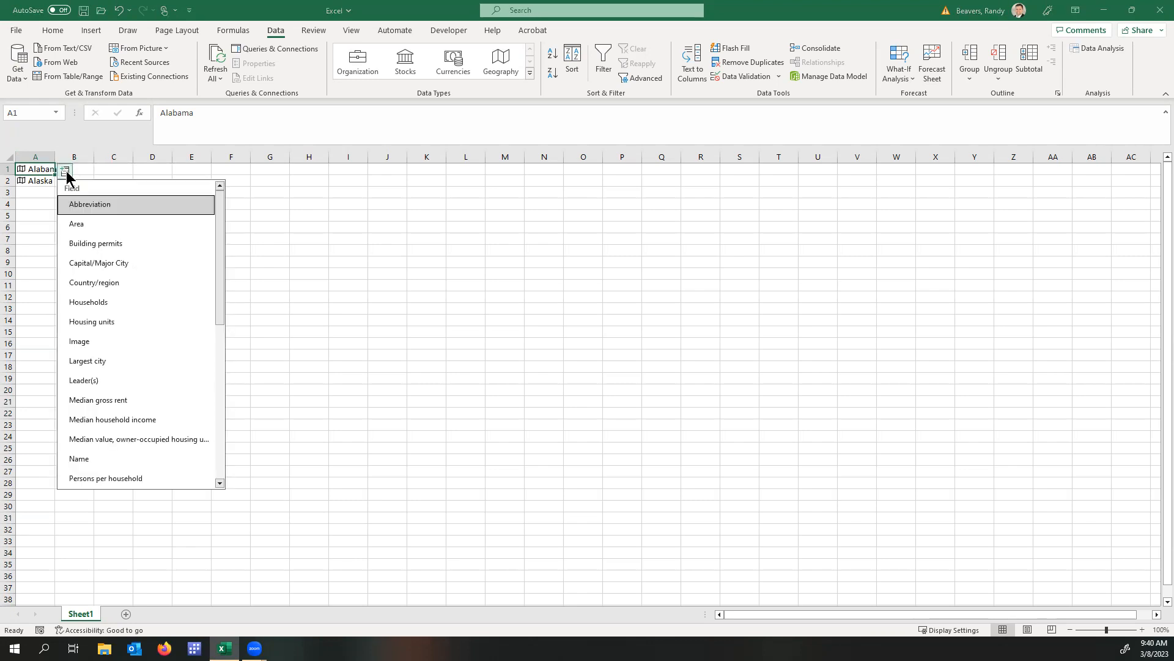
click(100, 206)
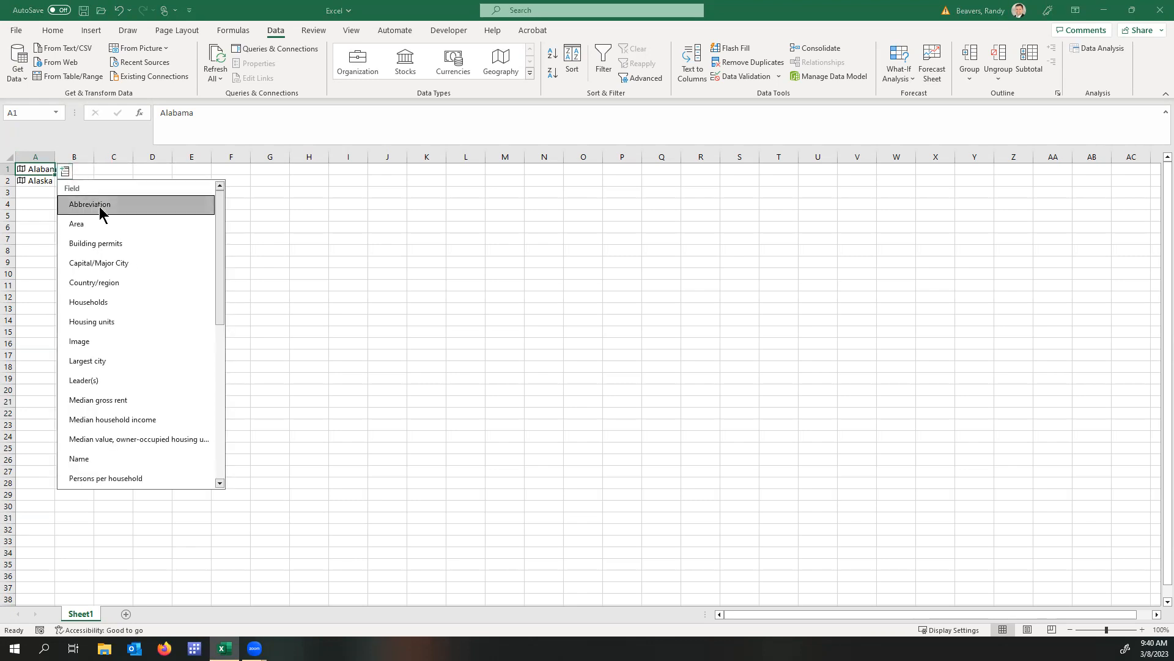
click(195, 192)
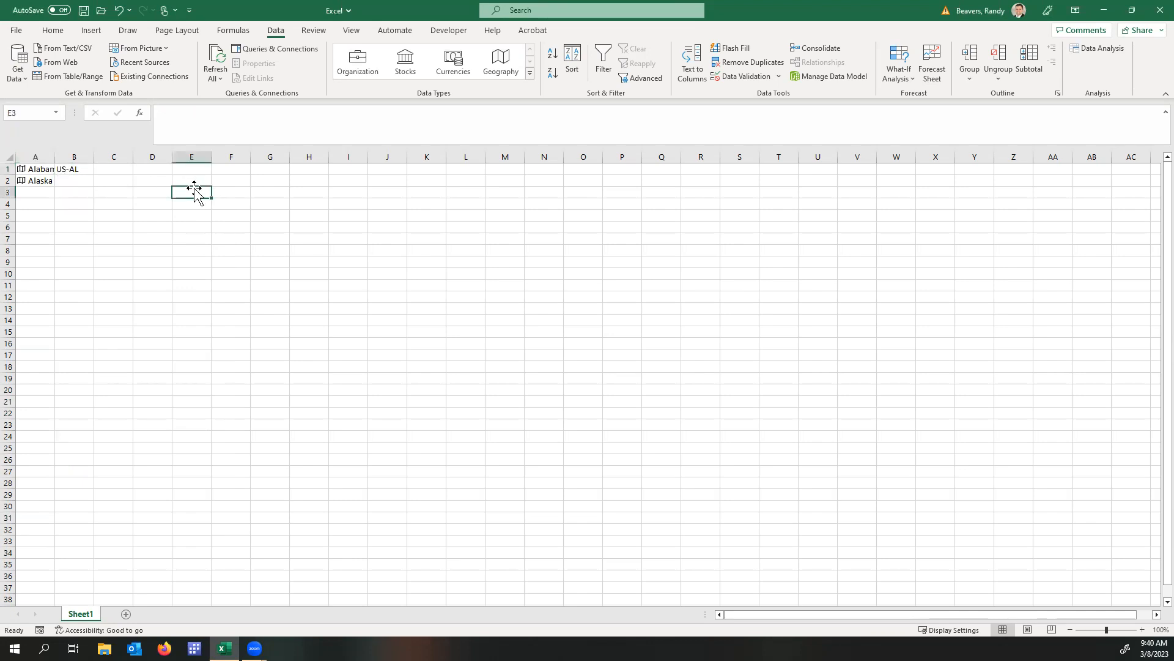
click(91, 170)
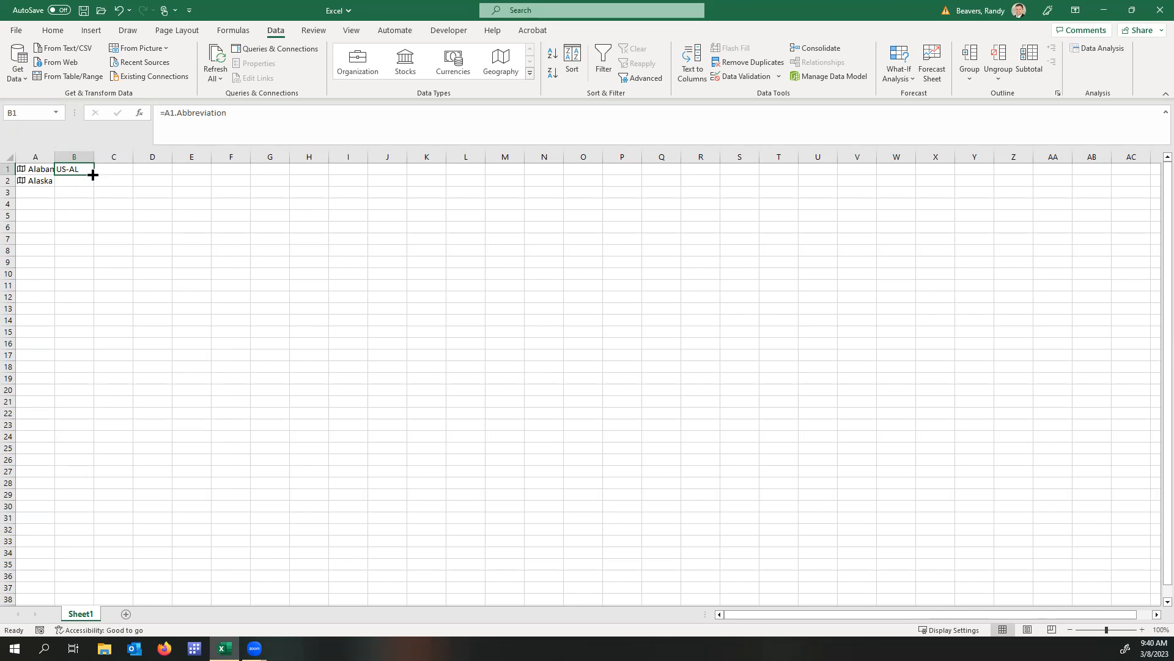
double_click(92, 174)
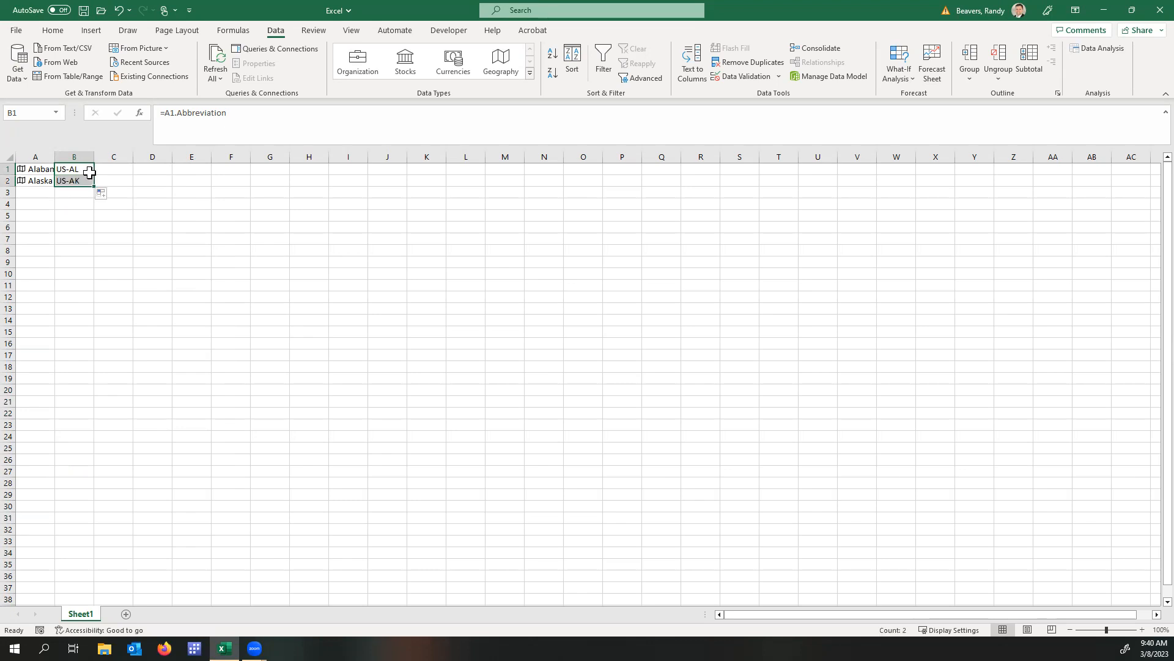
Extract the Building permits field for Alabama into C1 and fill it down to the Alaska row.
click(41, 167)
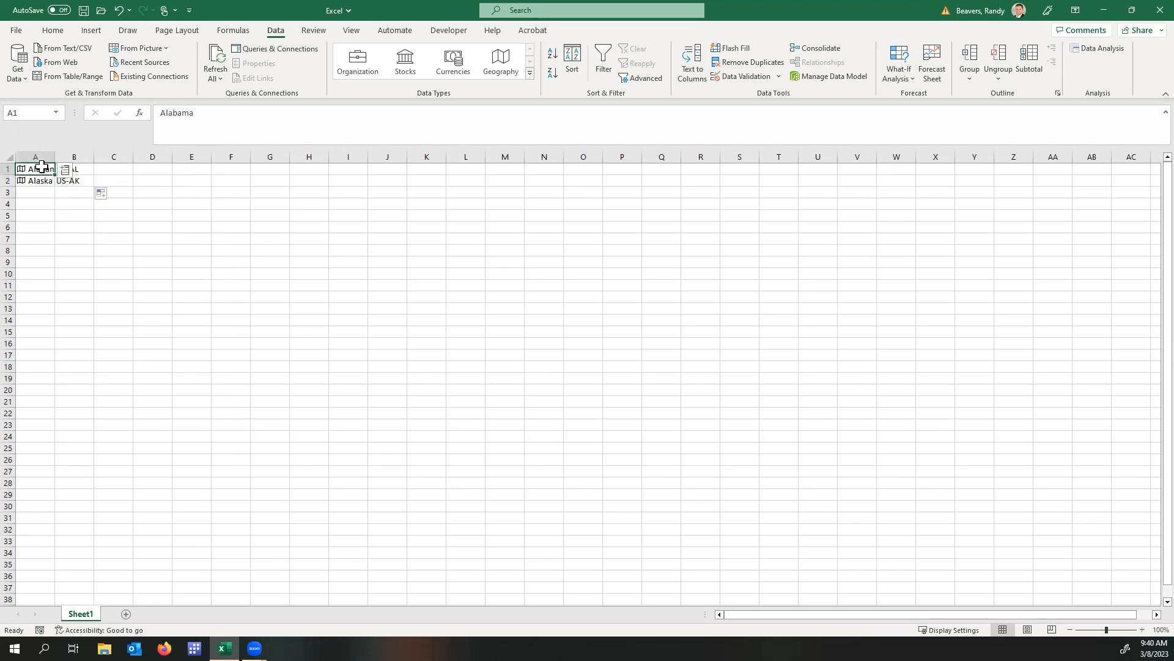
click(66, 172)
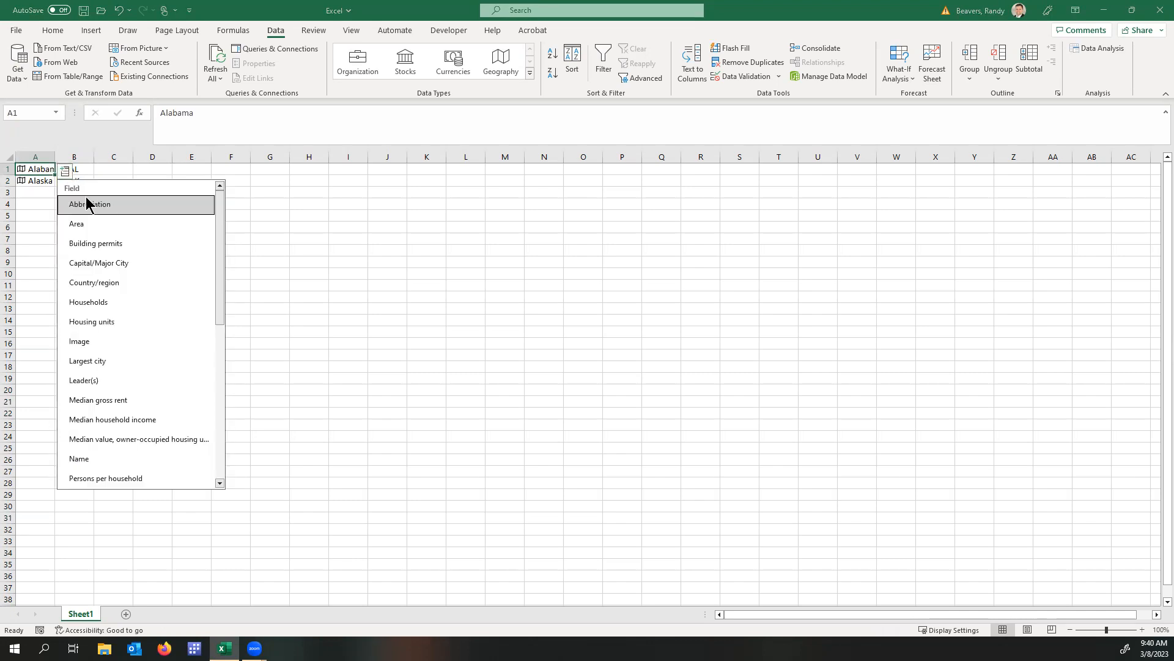
click(98, 243)
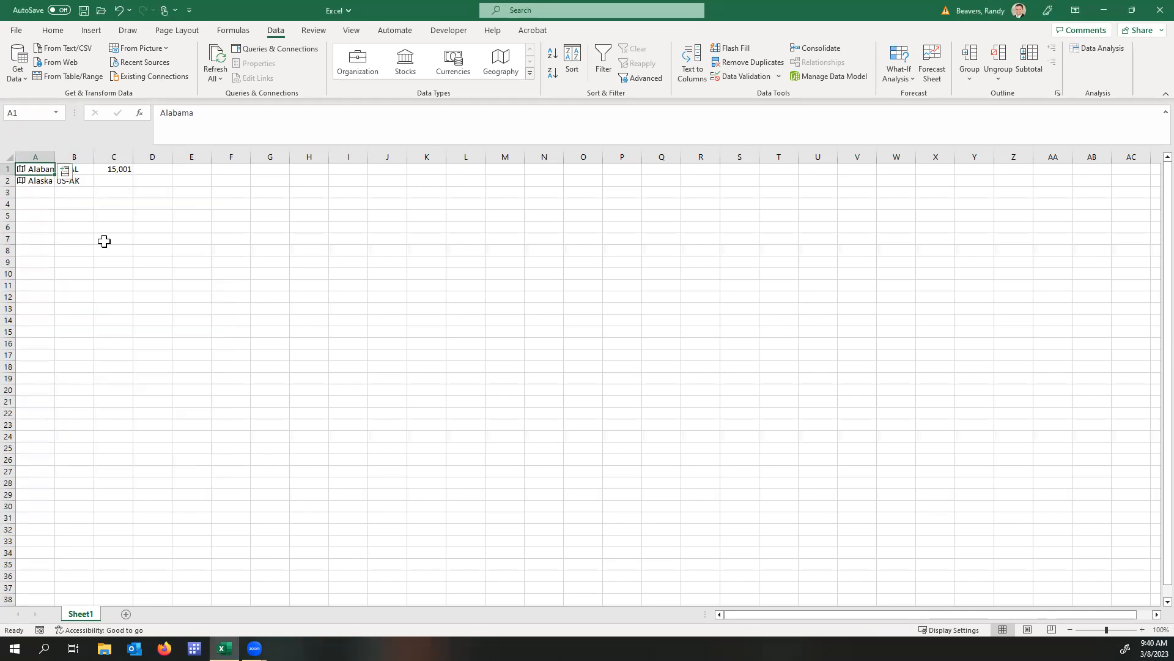
click(126, 168)
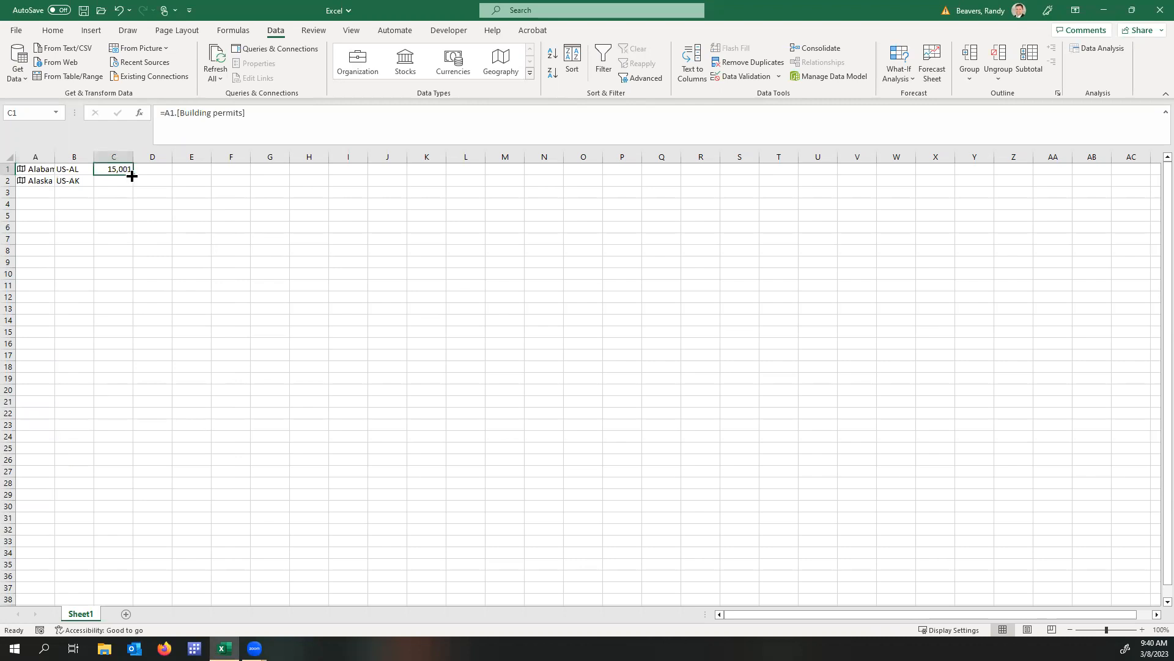
double_click(132, 176)
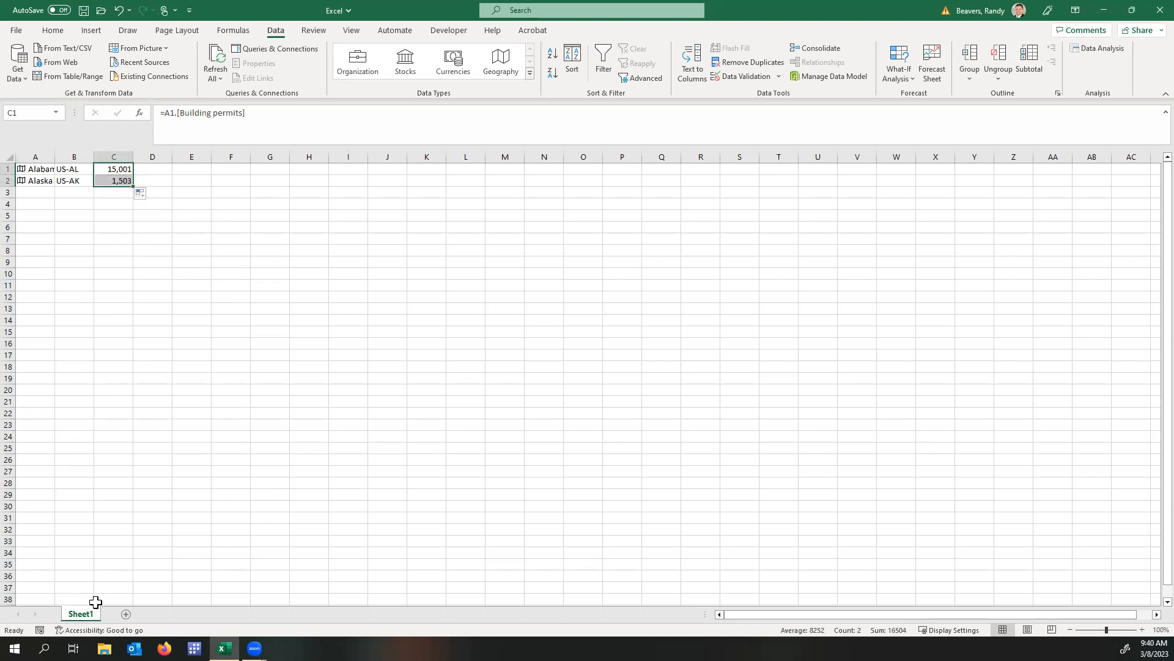
Add a second worksheet and enter the ticker symbols MMM in A1 and HD in A2.
click(125, 614)
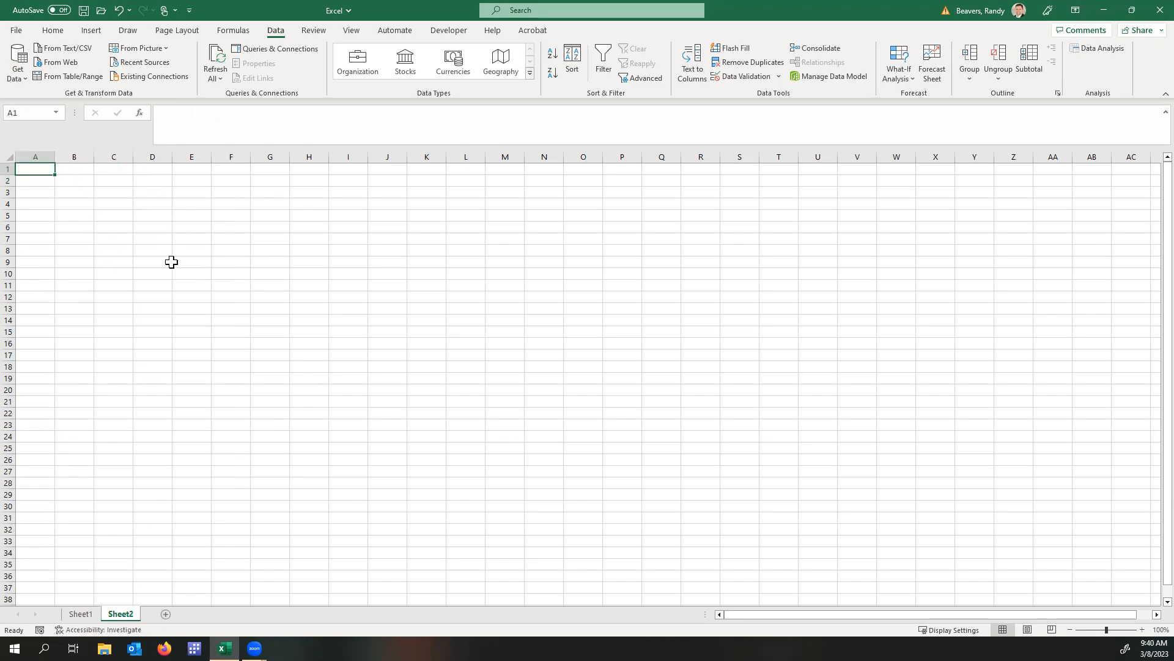
text(MMM)
key(Return)
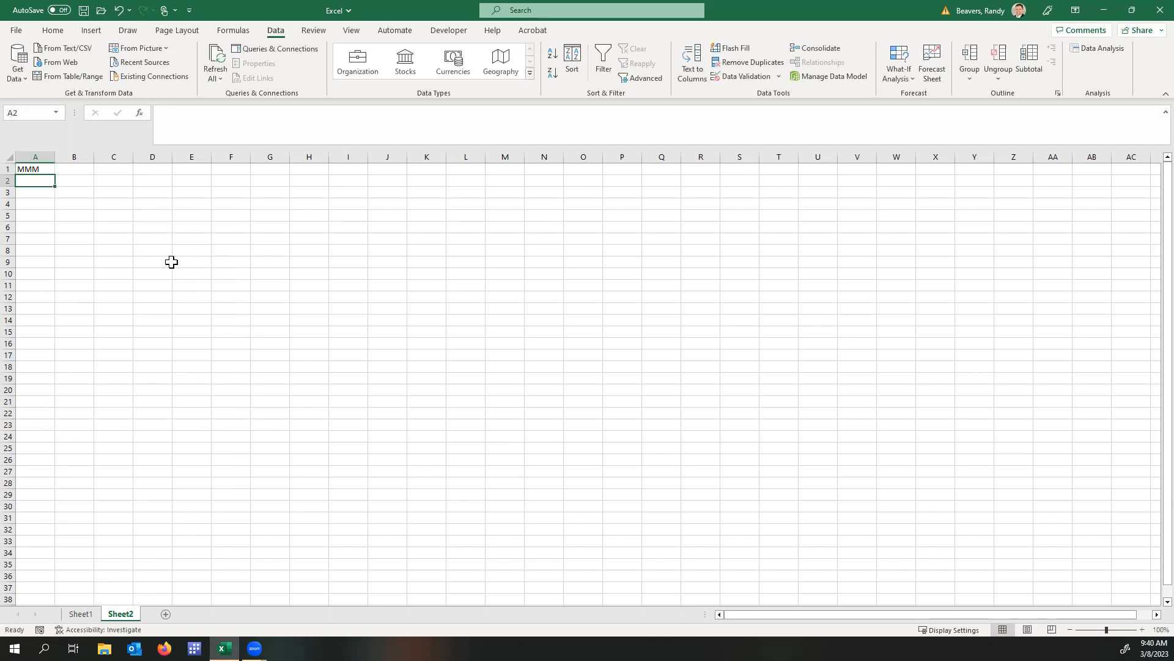
text(HD)
key(Return)
key(Up)
key(Up)
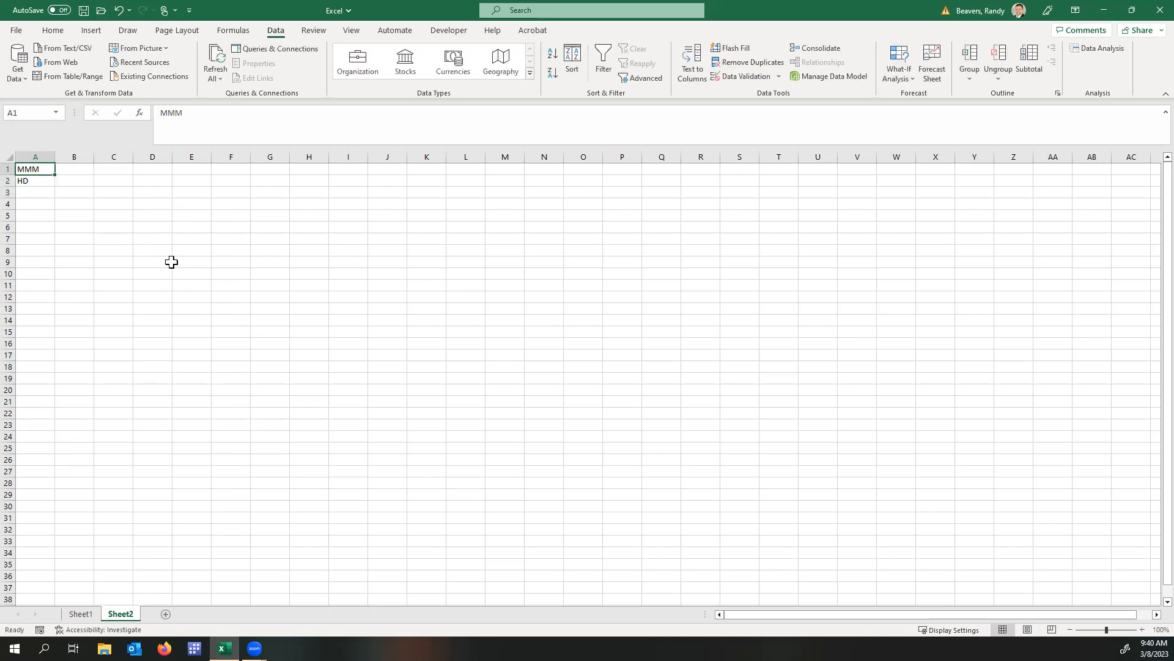
Convert the tickers in A1:A2 to the Stocks data type and extract the Beta field for 3M.
drag(39, 165, 40, 177)
click(409, 70)
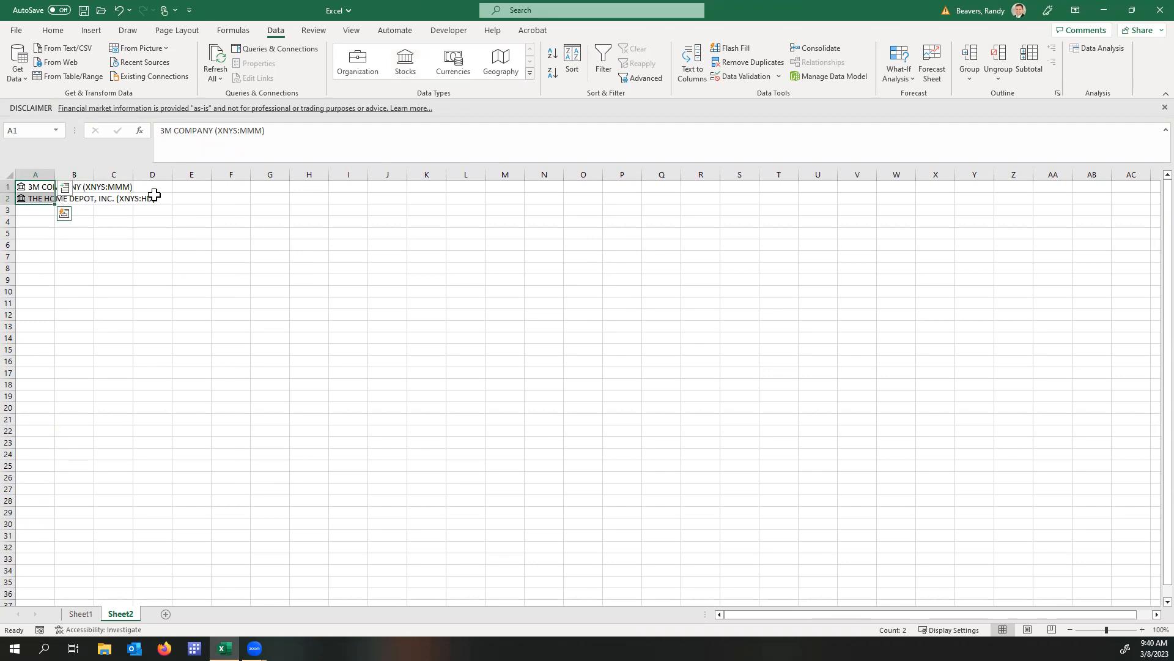
click(50, 186)
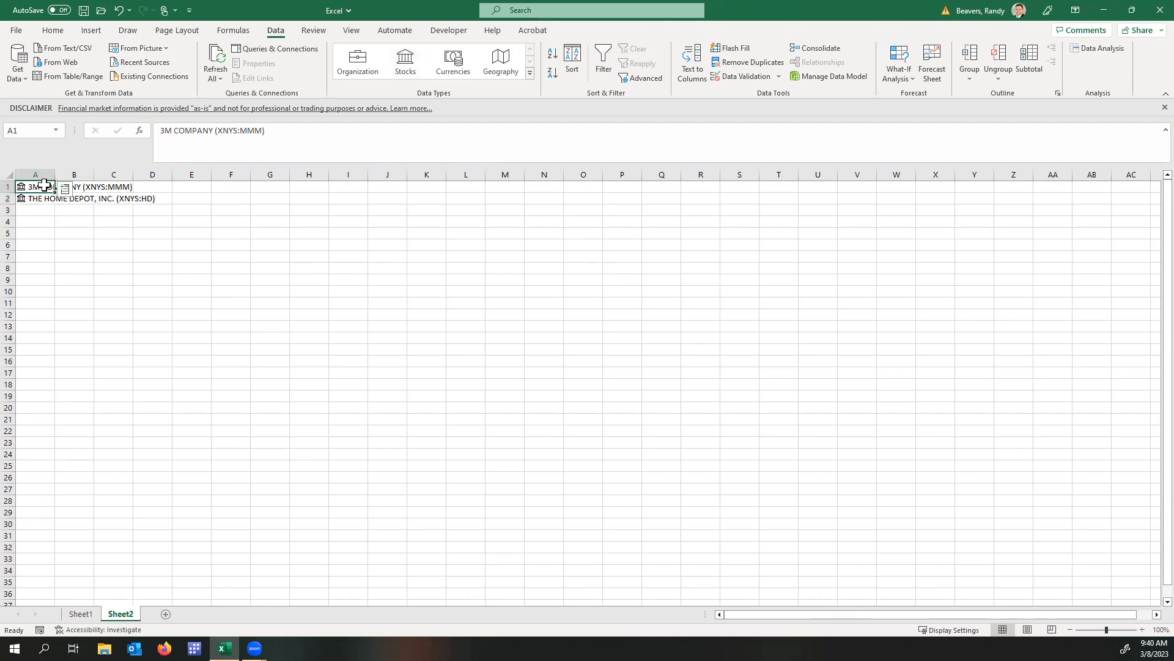
click(64, 189)
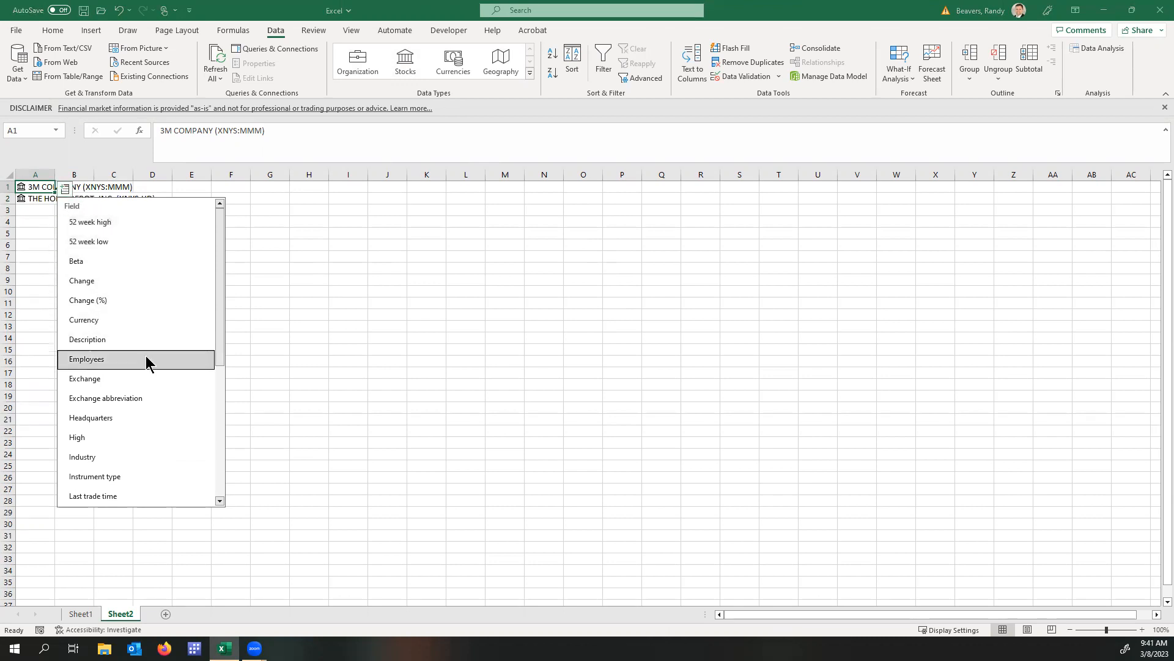
scroll(148, 373, down, 5)
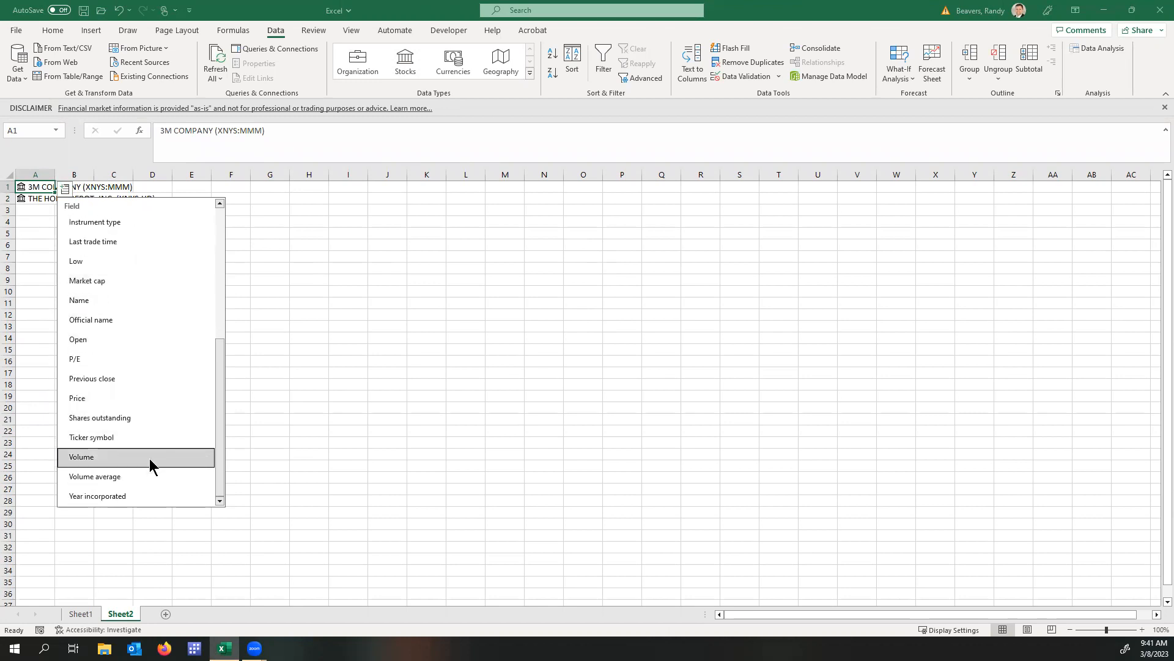
scroll(152, 416, up, 5)
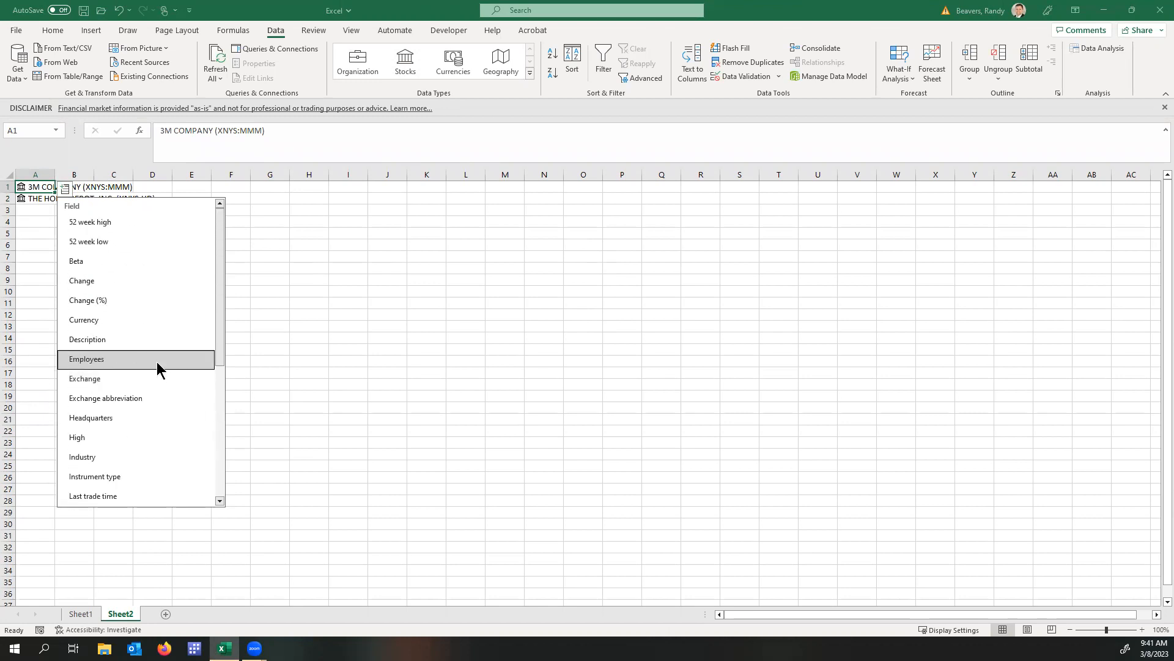
click(128, 262)
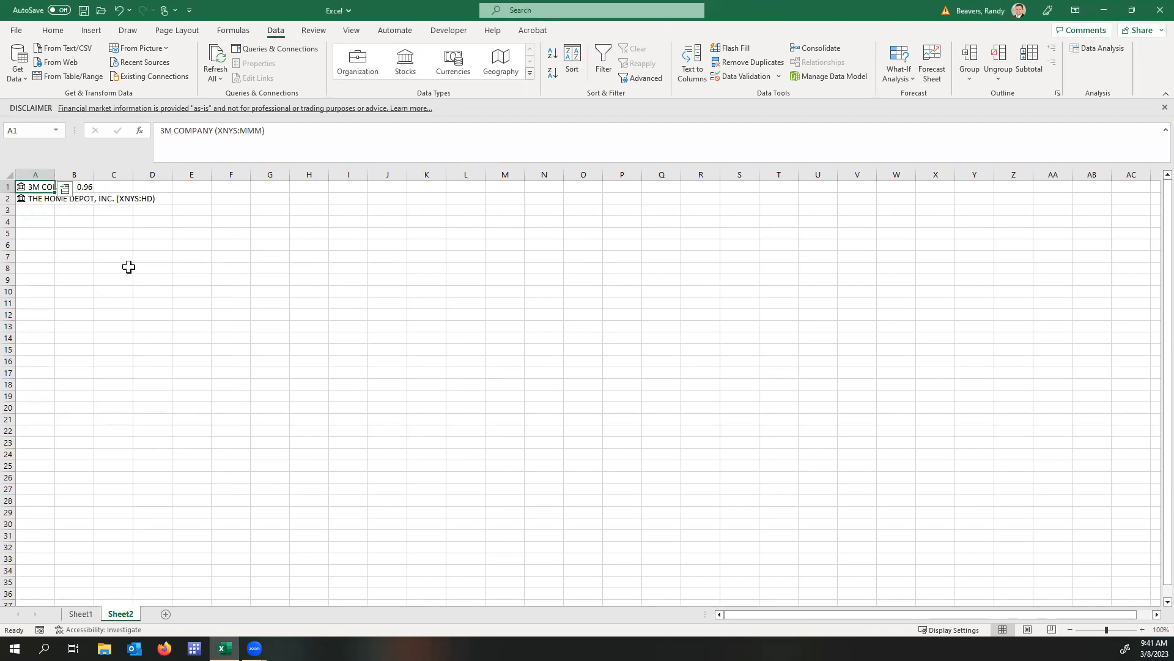
Fill the Beta formula from B1 down to the Home Depot row.
click(86, 187)
drag(93, 193, 93, 204)
click(40, 201)
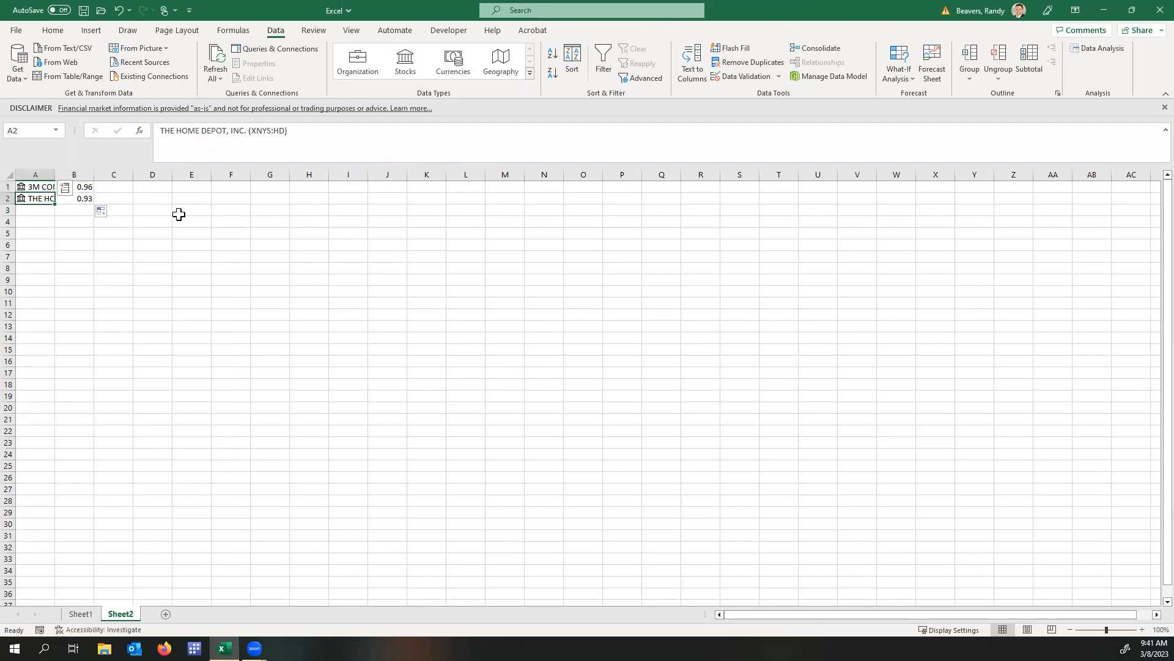
Add a third worksheet and enter the currency codes USD in A1 and EUR in A2.
click(166, 614)
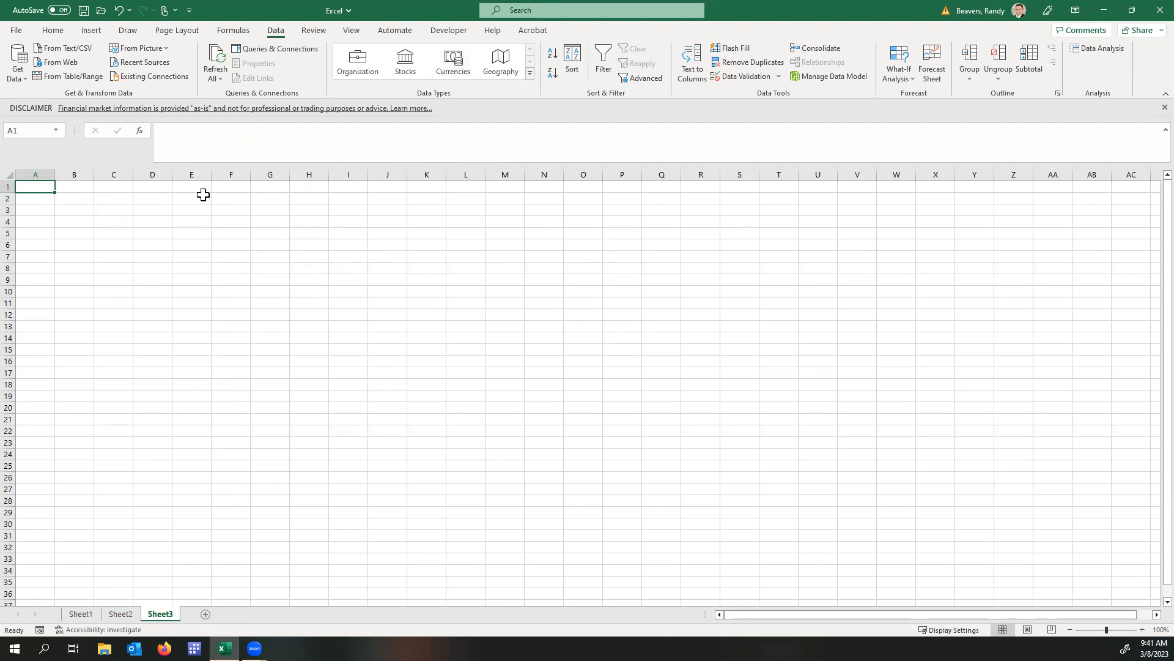
text(US)
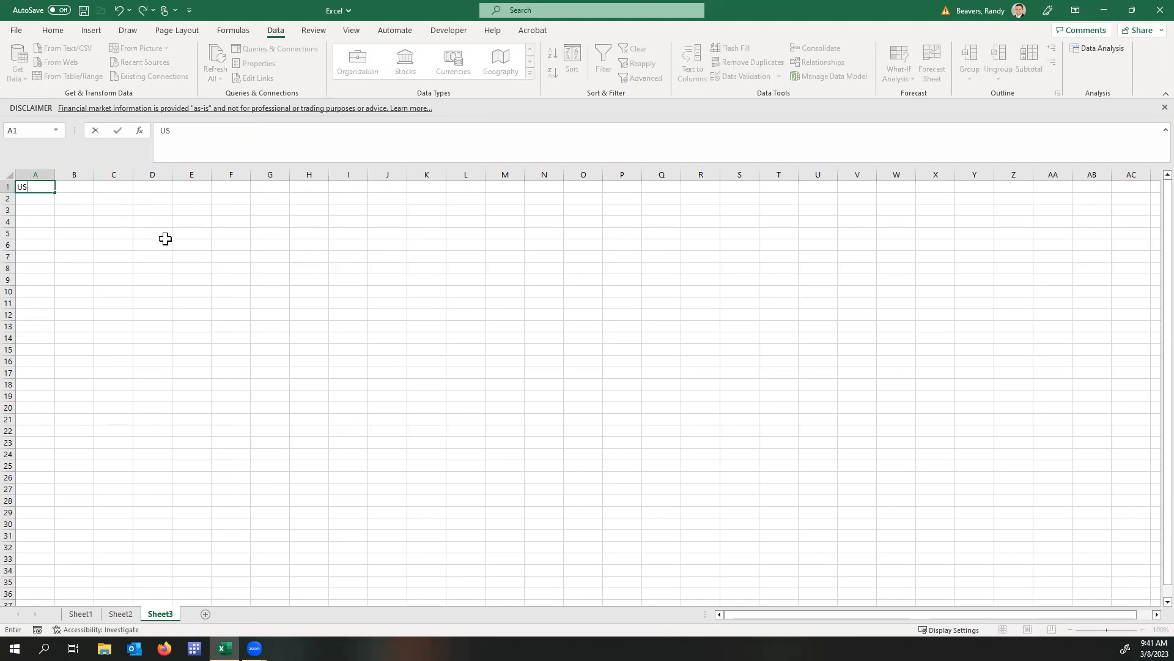
key(Return)
key(Return)
key(Up)
key(Up)
Convert the currency codes in A1:A2 to the Currencies data type and show more matching results for USD.
drag(43, 187, 43, 197)
click(465, 69)
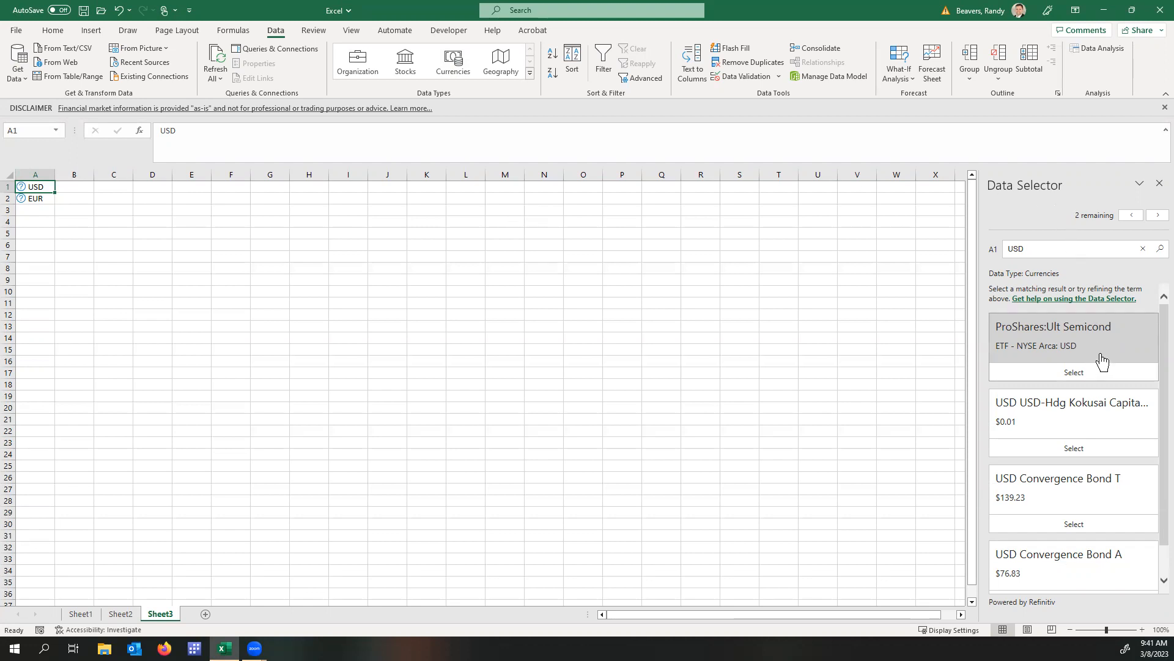
scroll(1102, 361, down, 1)
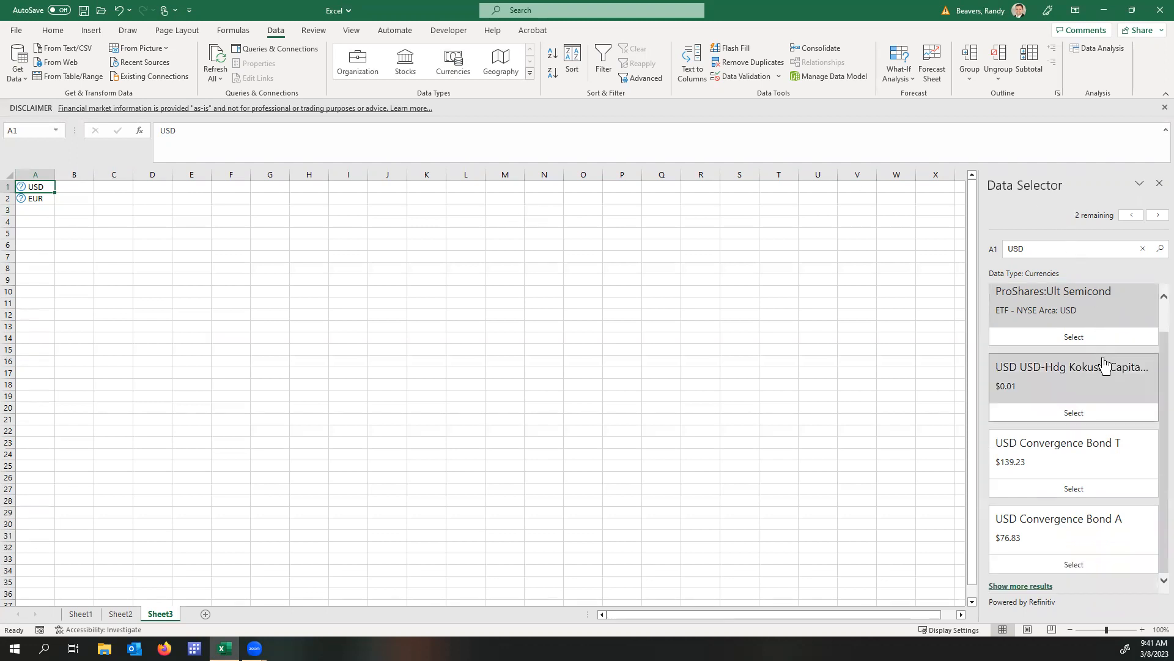
click(1021, 586)
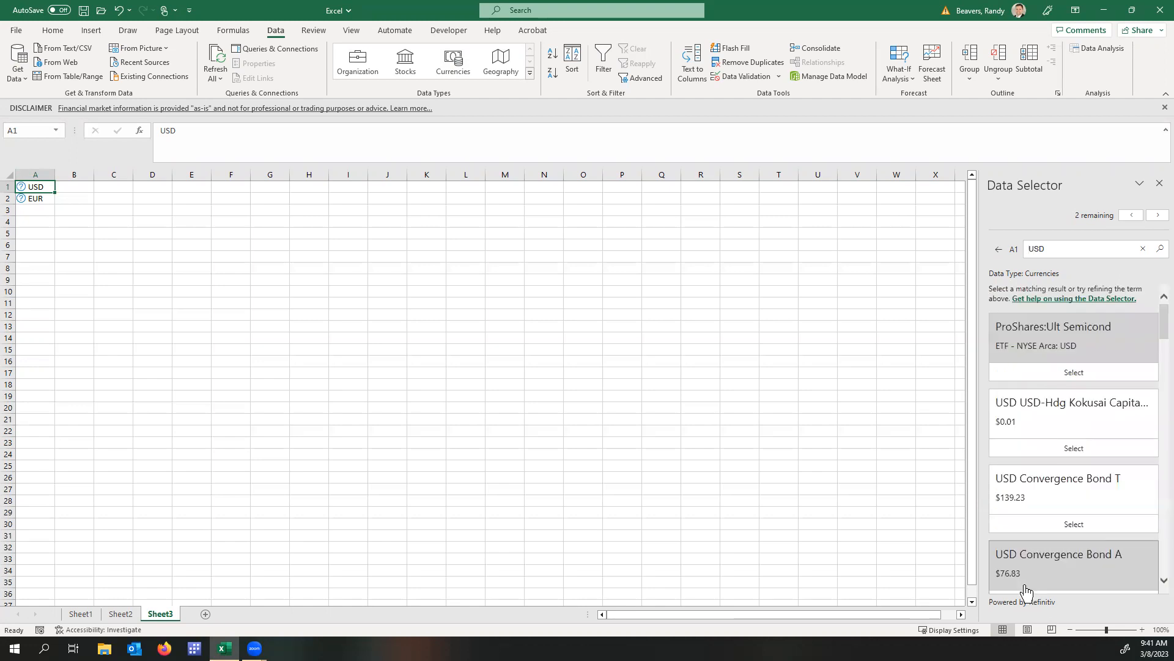
Match the USD entry in A1 to United States Dollar Forex Trading from the data type results.
scroll(1099, 431, down, 4)
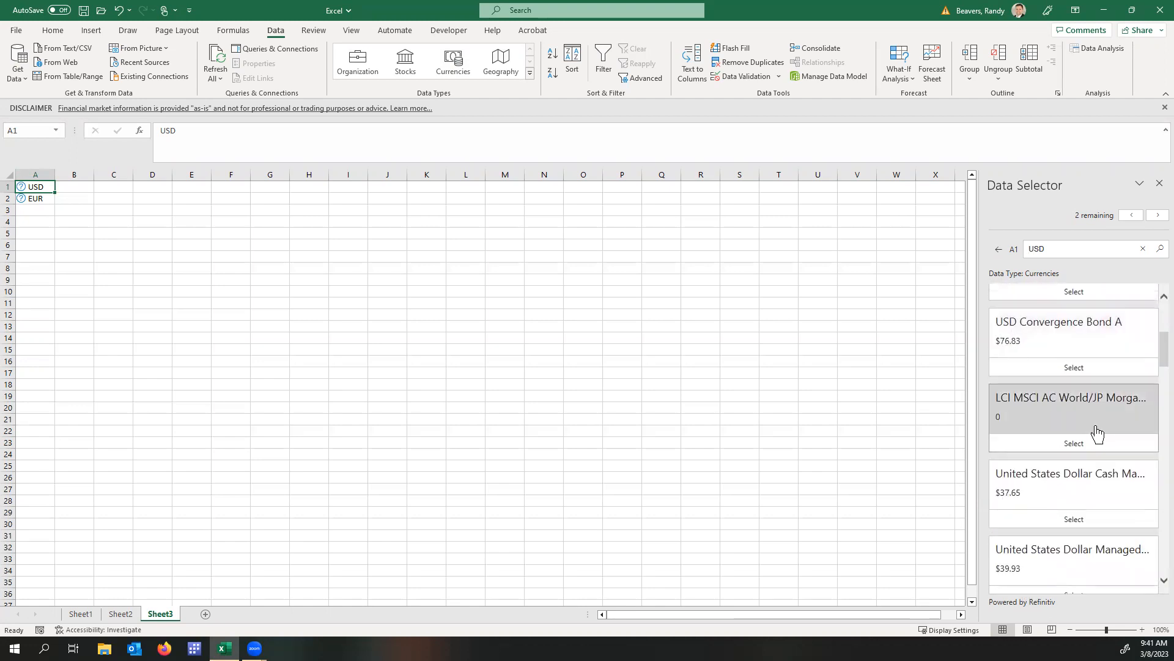
scroll(1099, 432, down, 3)
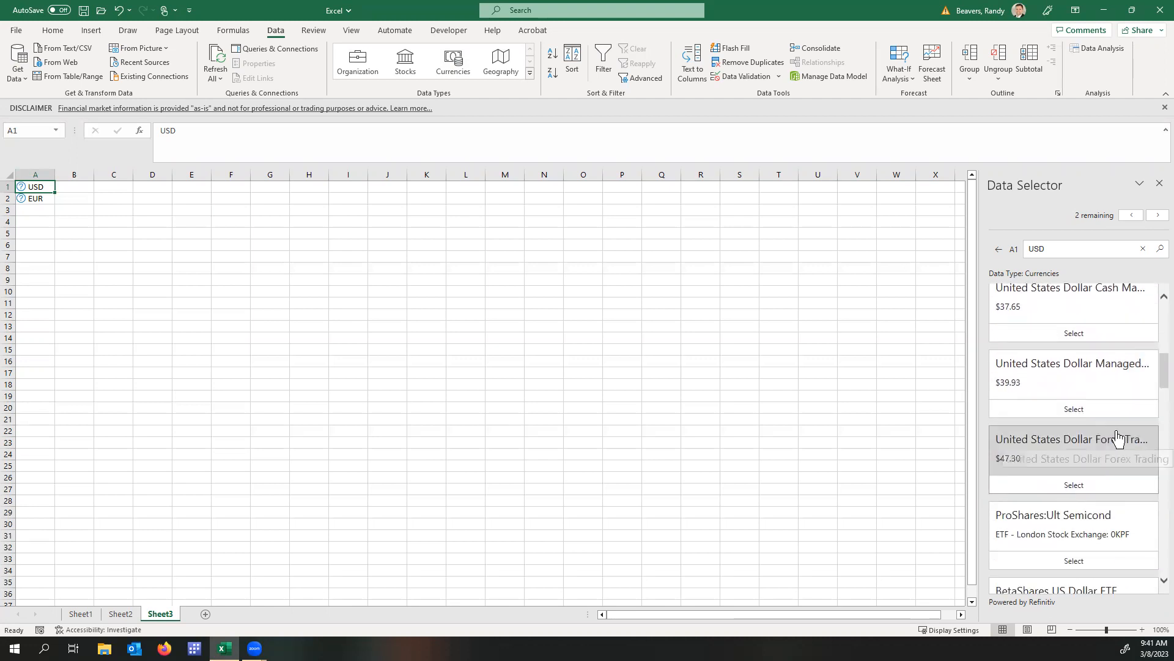
scroll(1109, 410, down, 2)
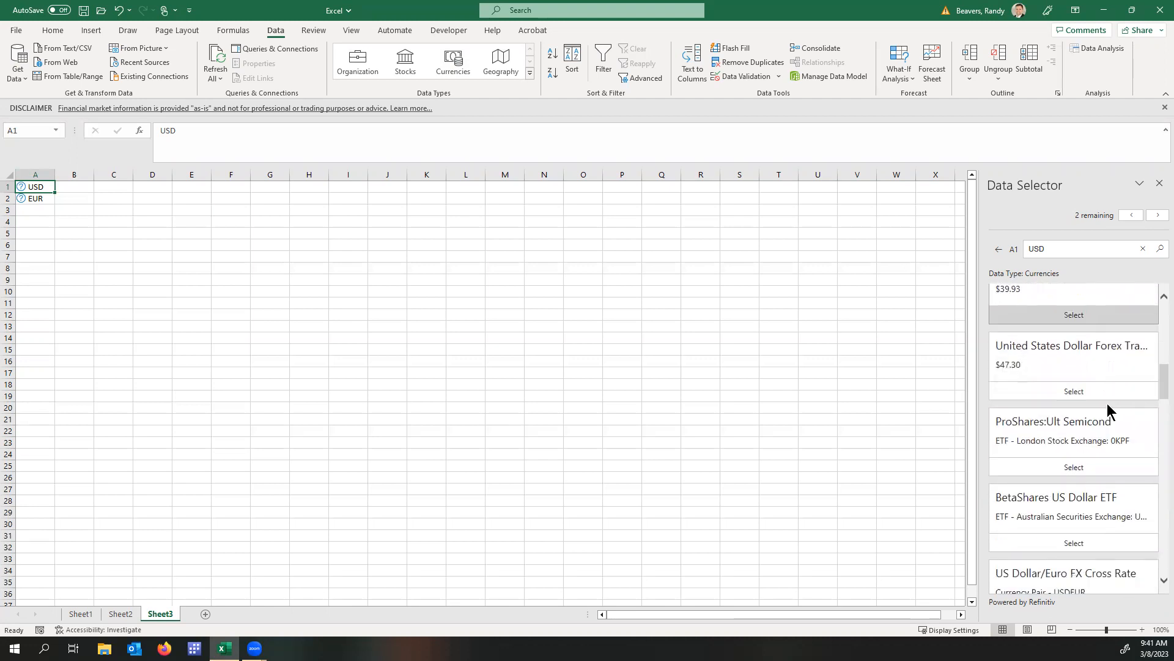
scroll(1110, 410, down, 1)
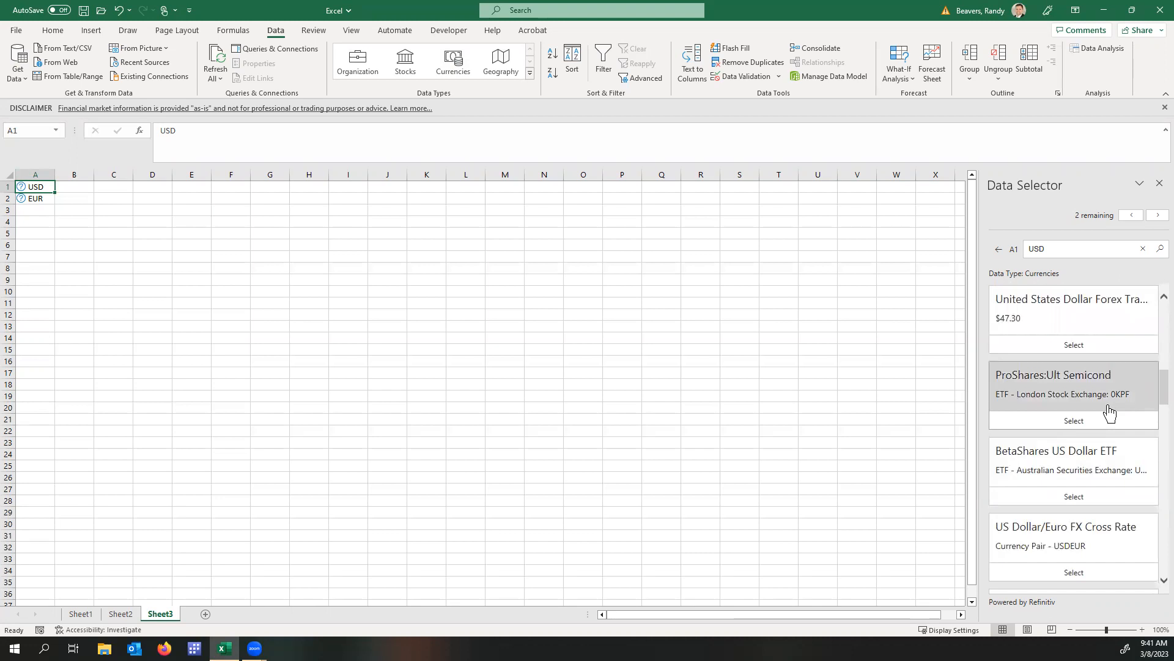
scroll(1109, 411, down, 3)
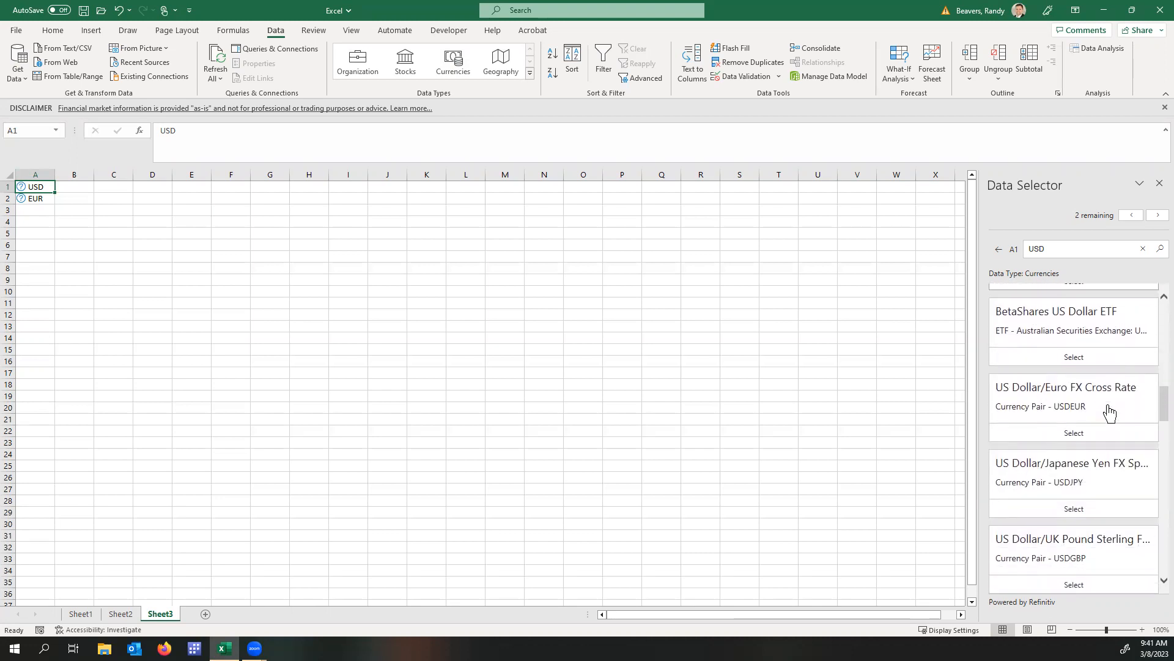
scroll(1109, 411, up, 10)
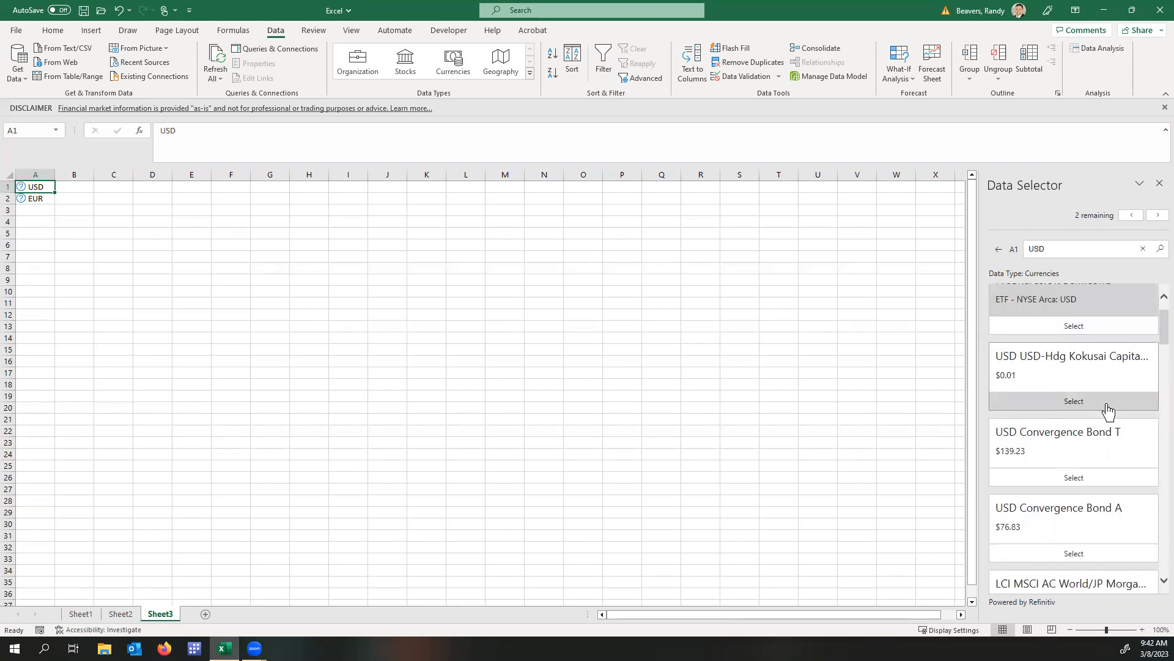
scroll(1109, 411, up, 1)
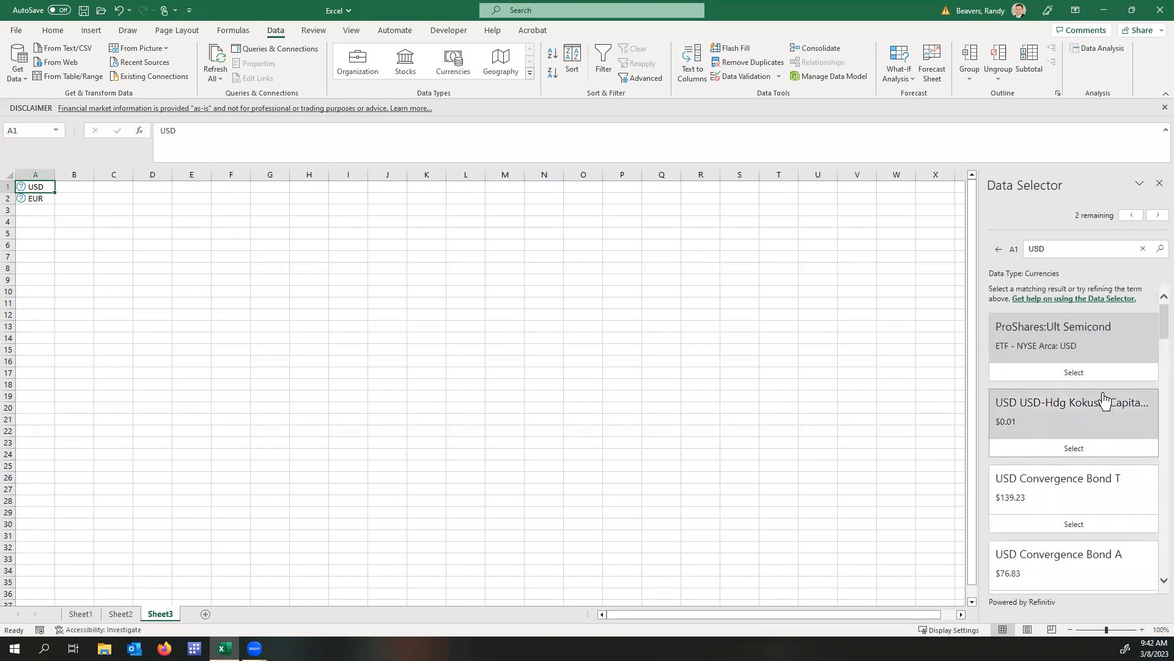
scroll(1103, 401, down, 2)
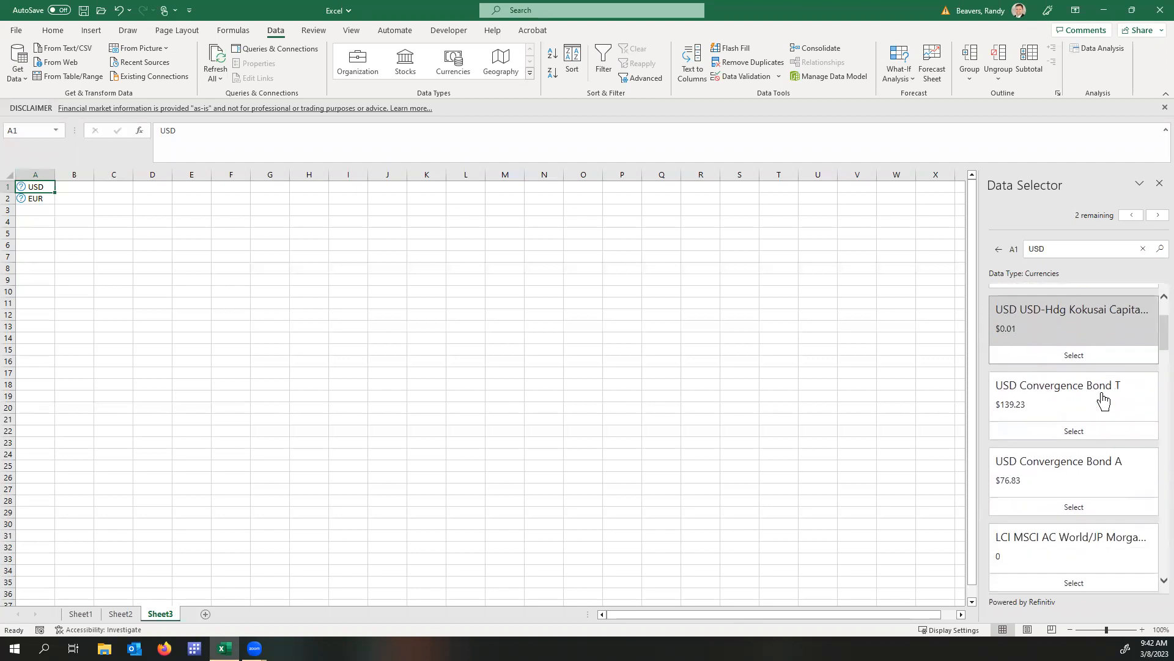
scroll(1103, 400, down, 1)
scroll(1102, 401, down, 3)
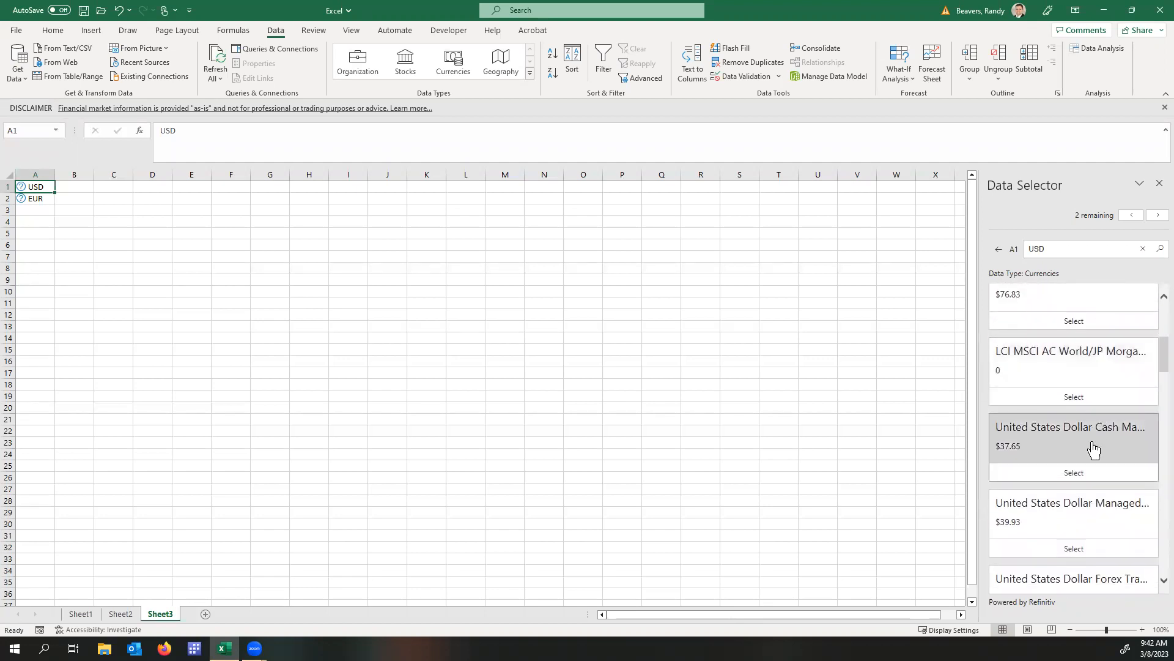
scroll(1093, 449, down, 3)
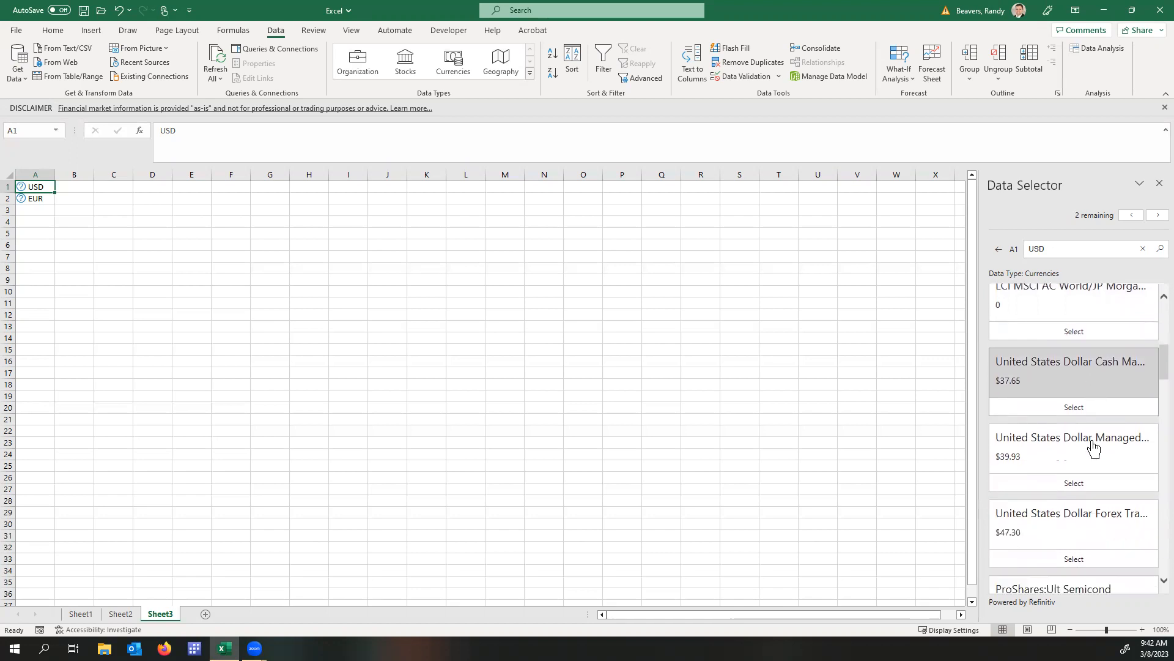
click(1093, 451)
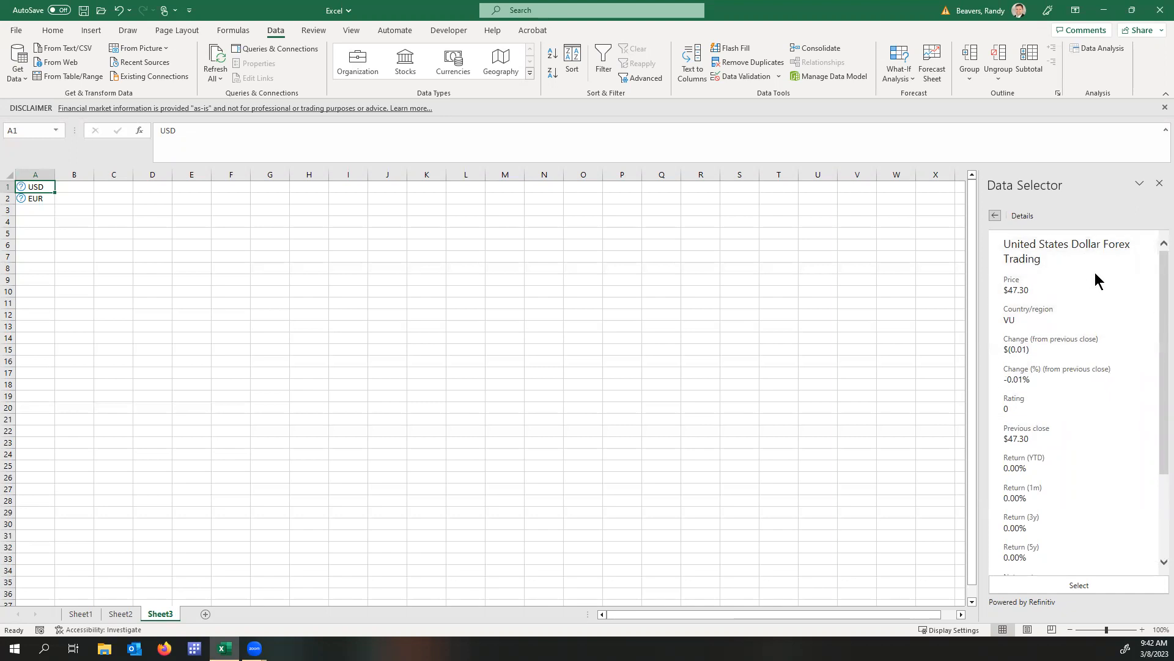
click(1079, 585)
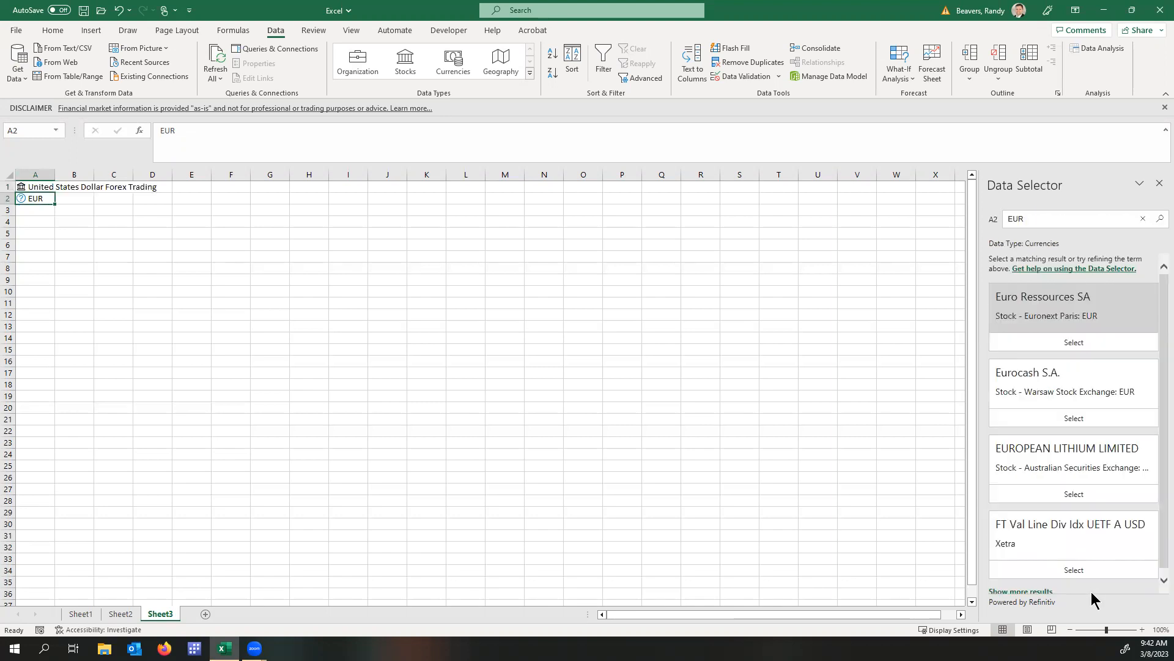
Expand the matches for the EUR entry in A2 and choose Euro/US Dollar FX Spot Rate.
scroll(1094, 404, down, 1)
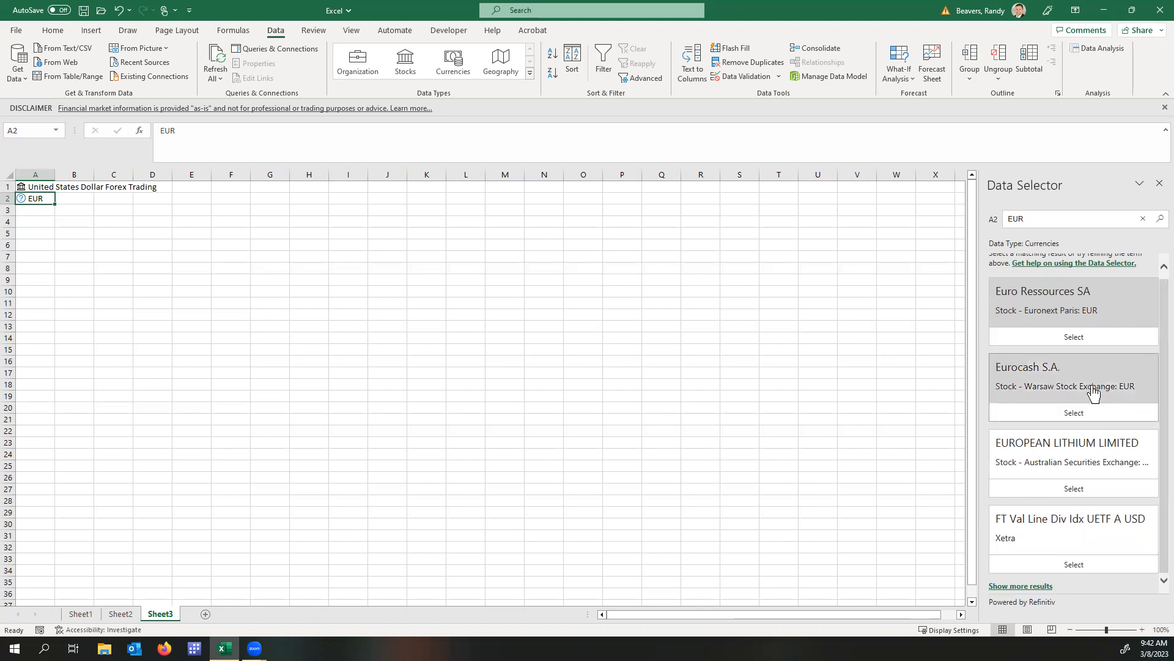
click(1020, 586)
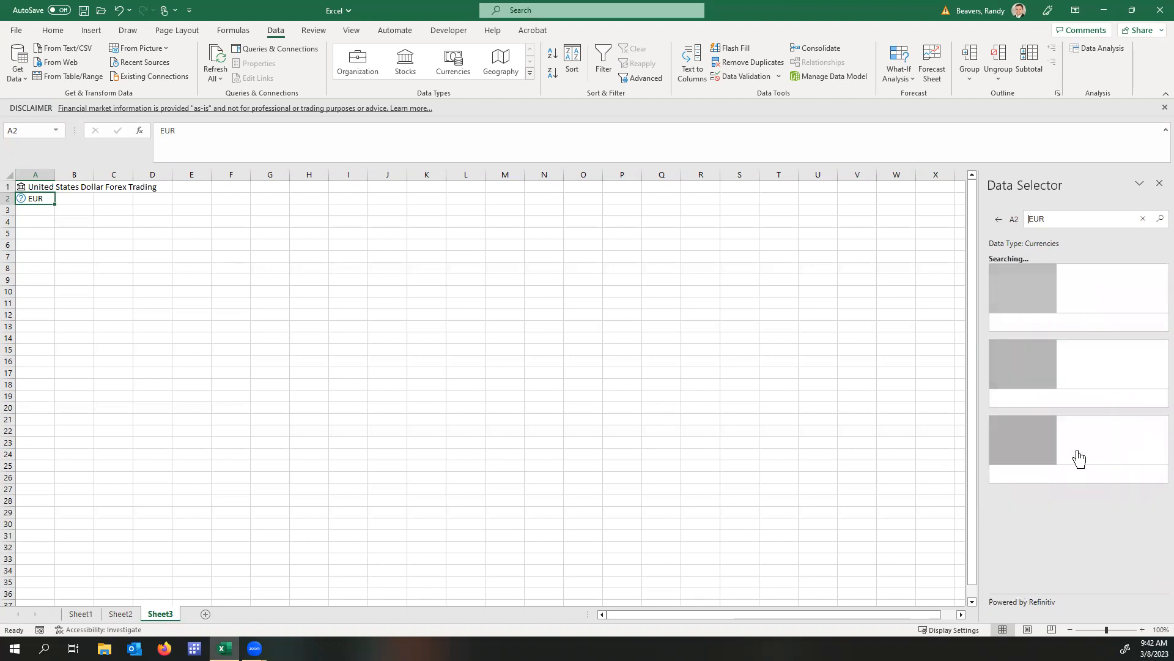
scroll(1100, 392, down, 5)
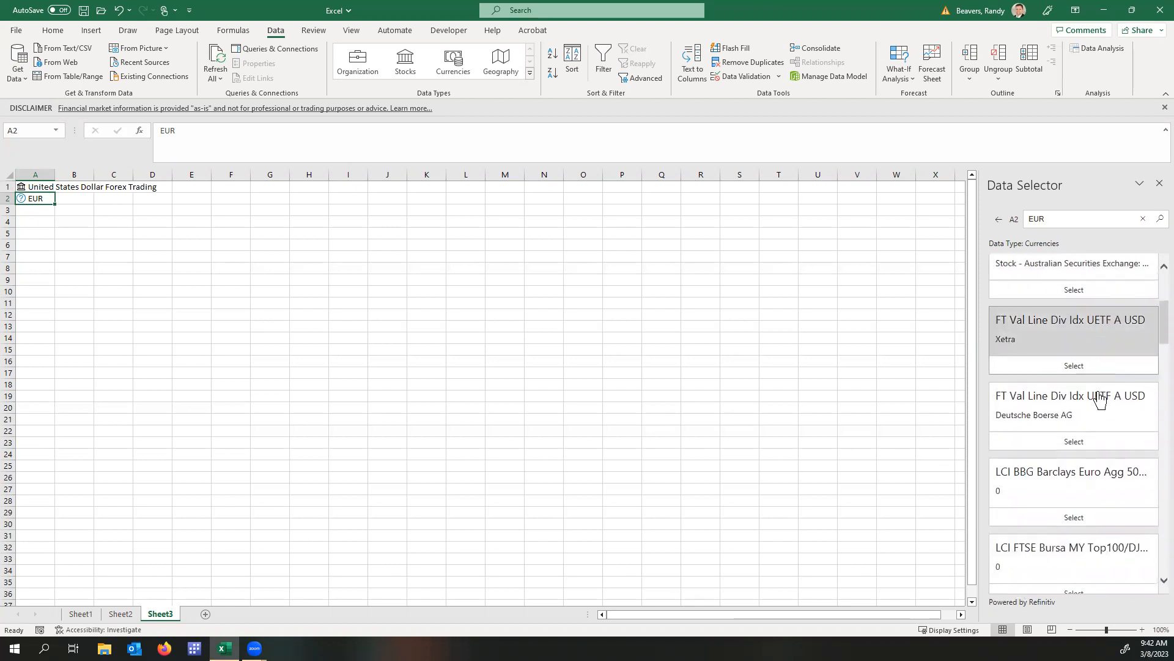
scroll(1099, 401, down, 3)
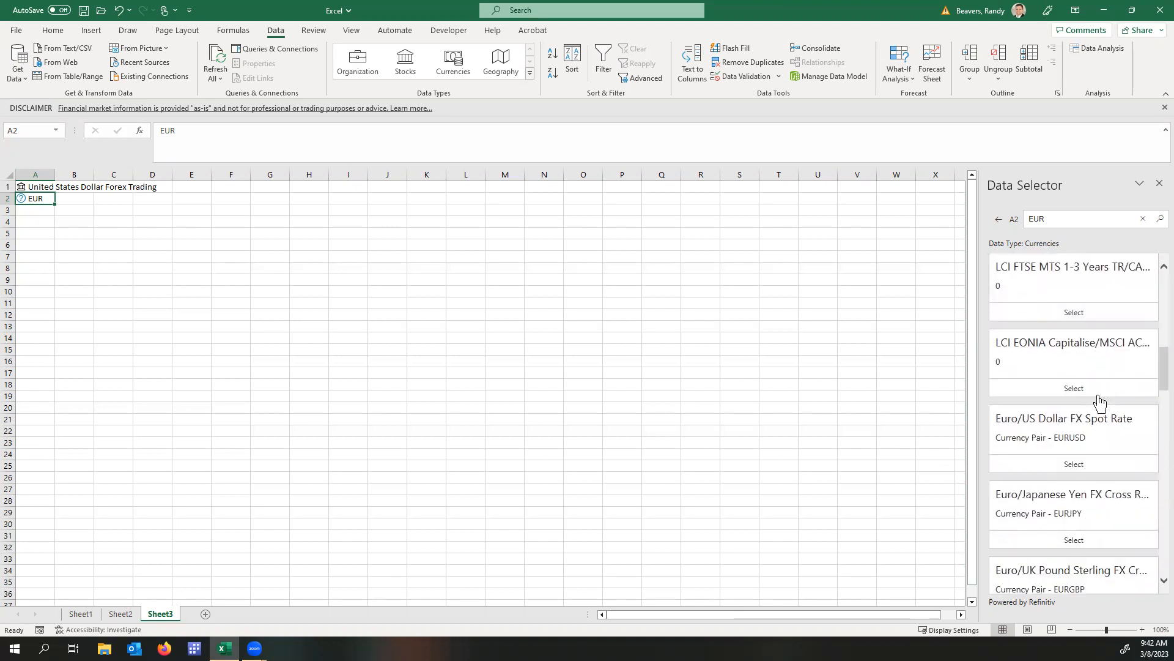
scroll(1100, 402, down, 2)
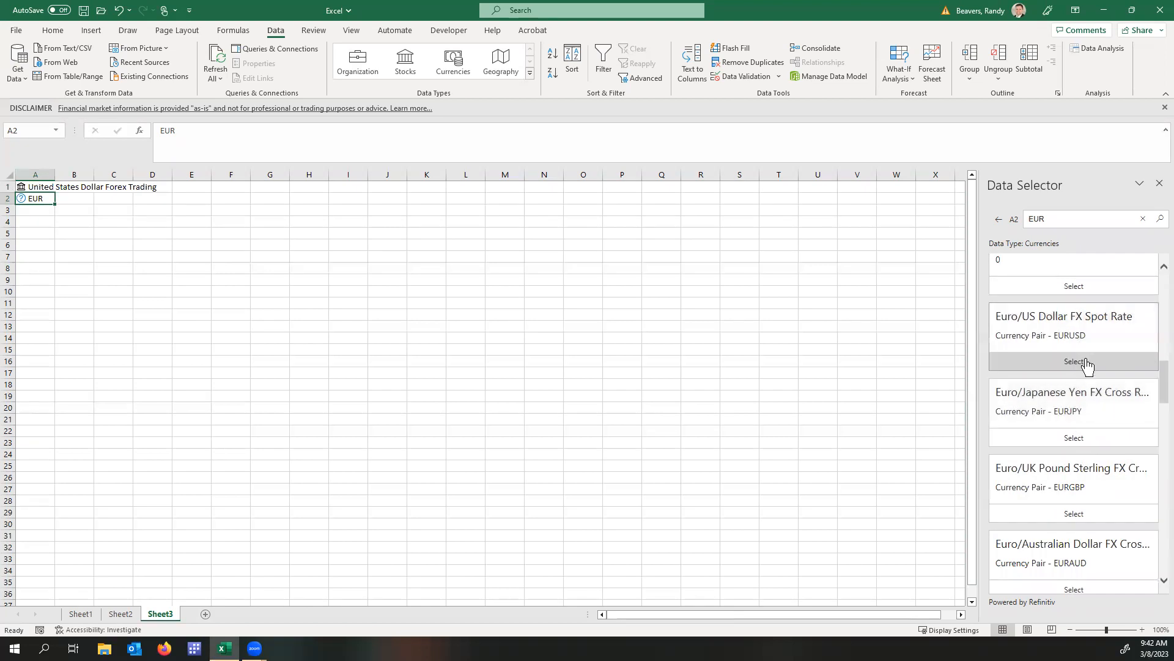
scroll(1097, 450, down, 2)
scroll(1096, 460, down, 4)
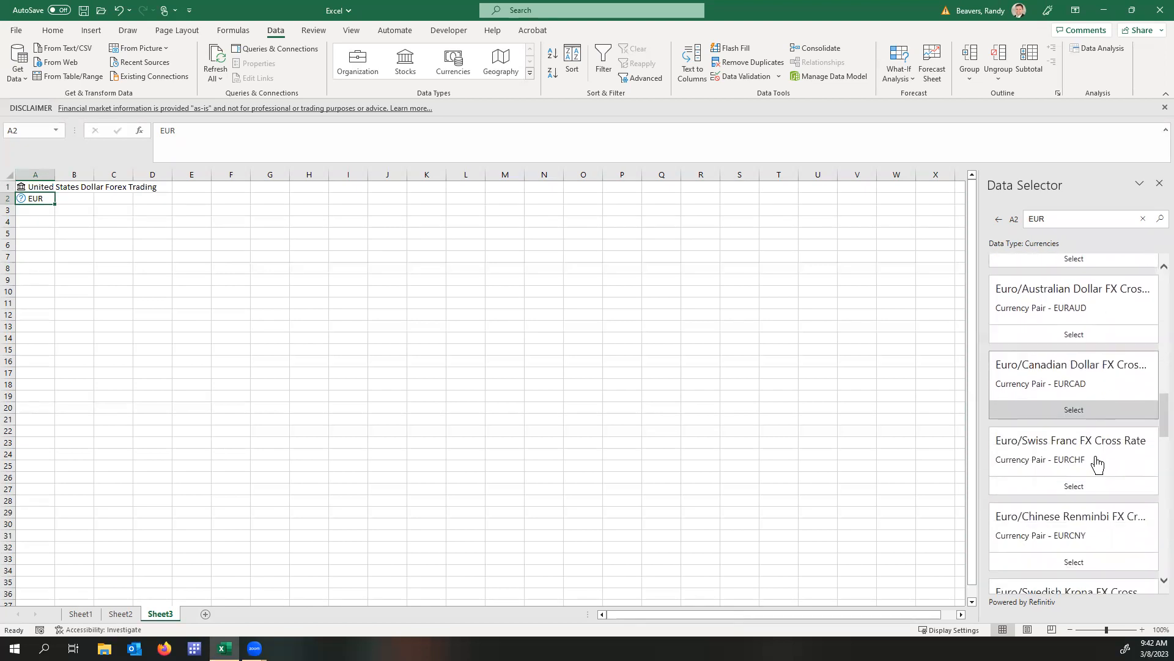
scroll(1096, 460, down, 1)
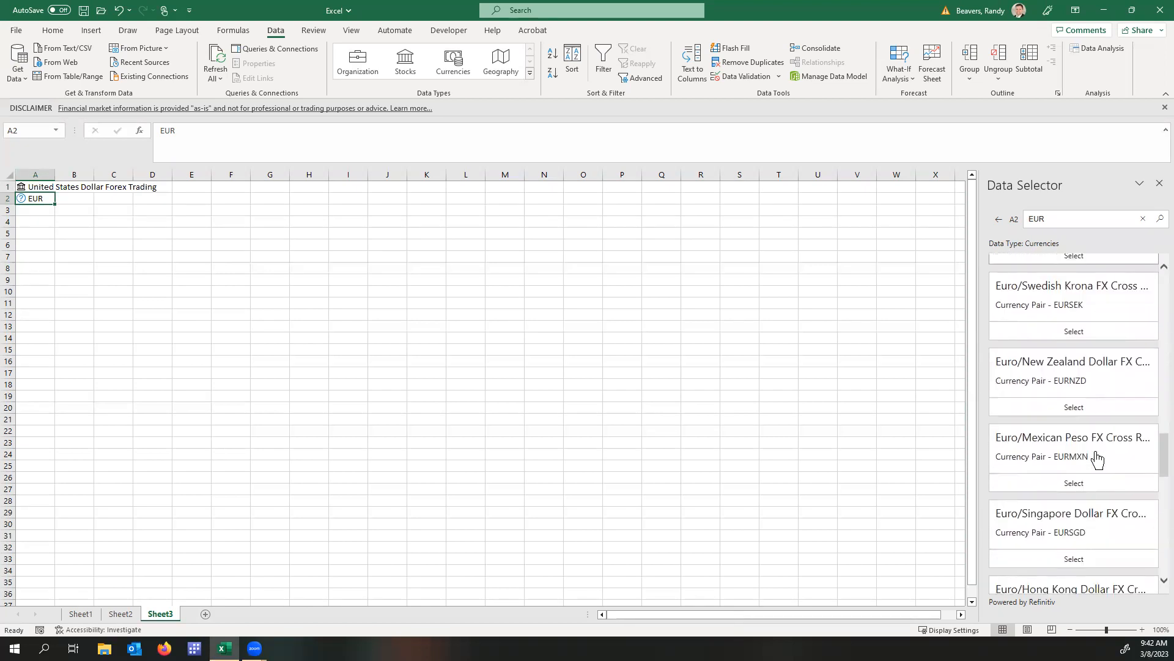
scroll(1097, 460, up, 6)
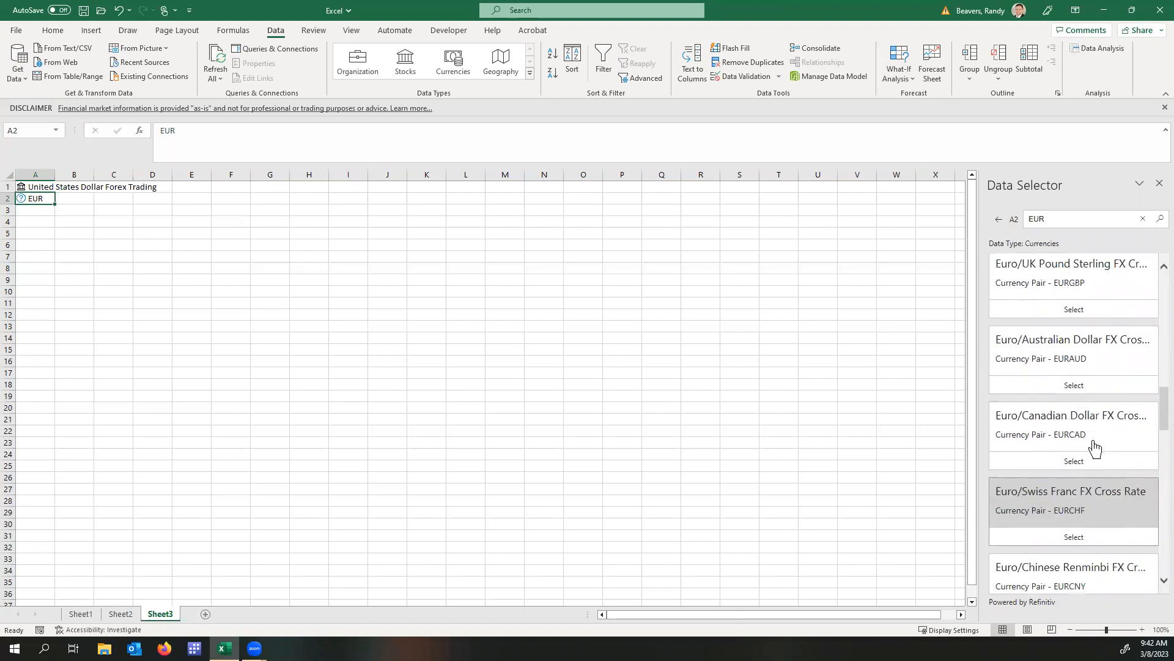
scroll(1095, 448, up, 2)
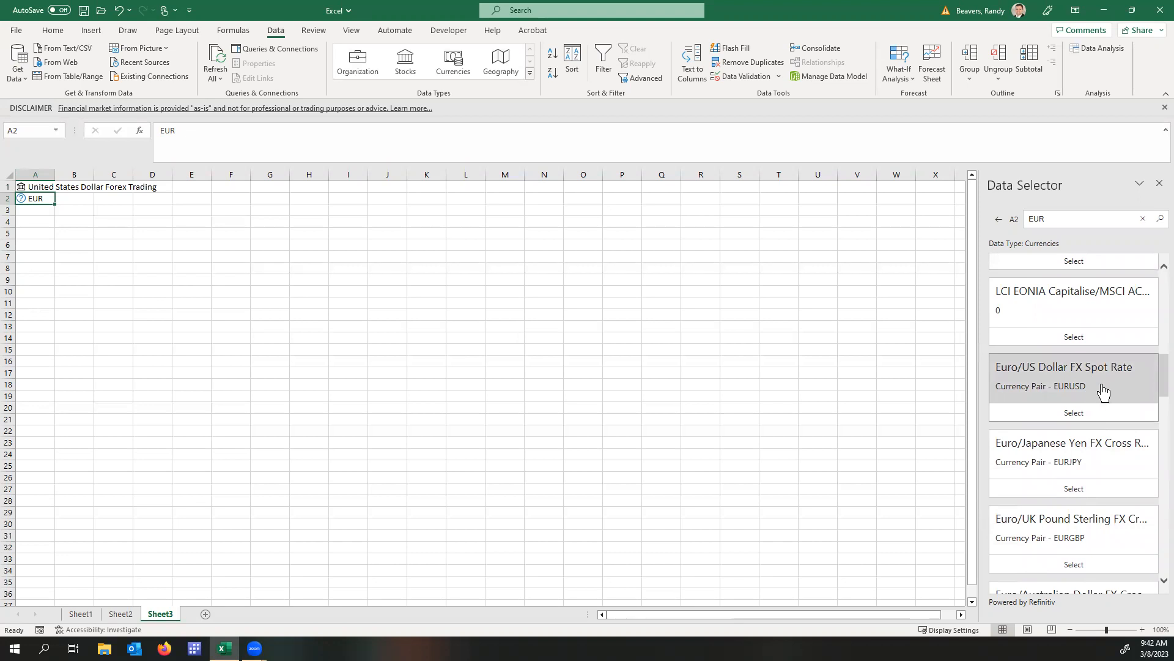
click(1091, 413)
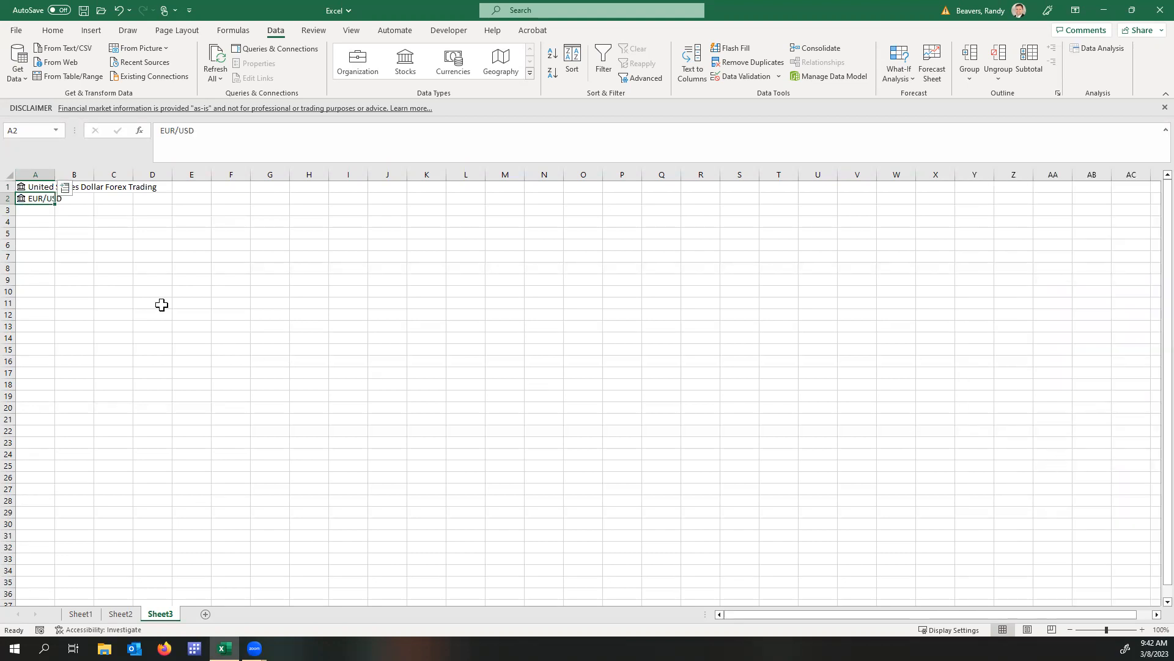
Extract the Return (YTD) field of the United States Dollar Forex Trading entry into B1.
click(38, 186)
click(65, 189)
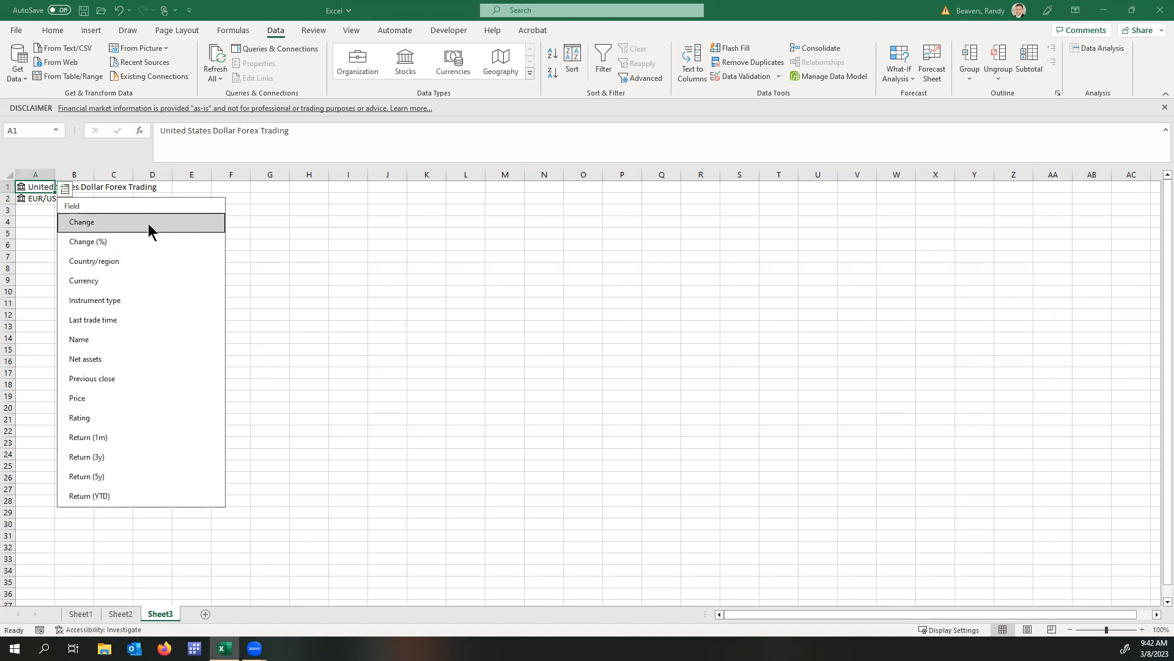
click(155, 496)
click(155, 498)
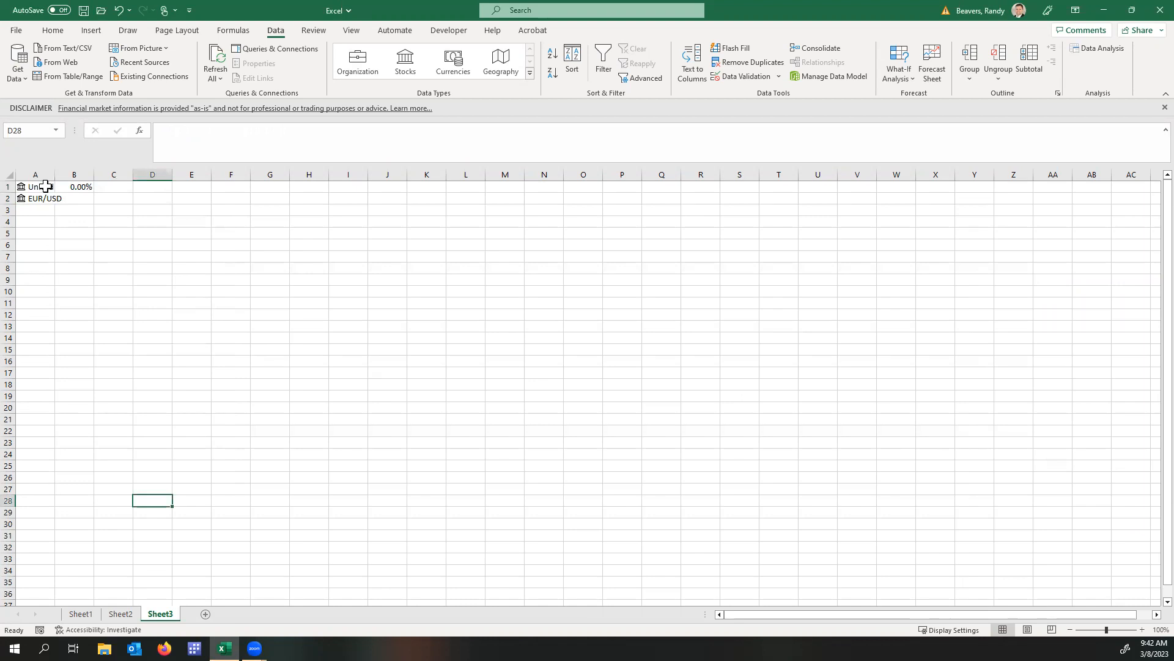
Fill the Return (YTD) formula from B1 down to B2.
click(73, 187)
drag(94, 193, 93, 203)
click(72, 198)
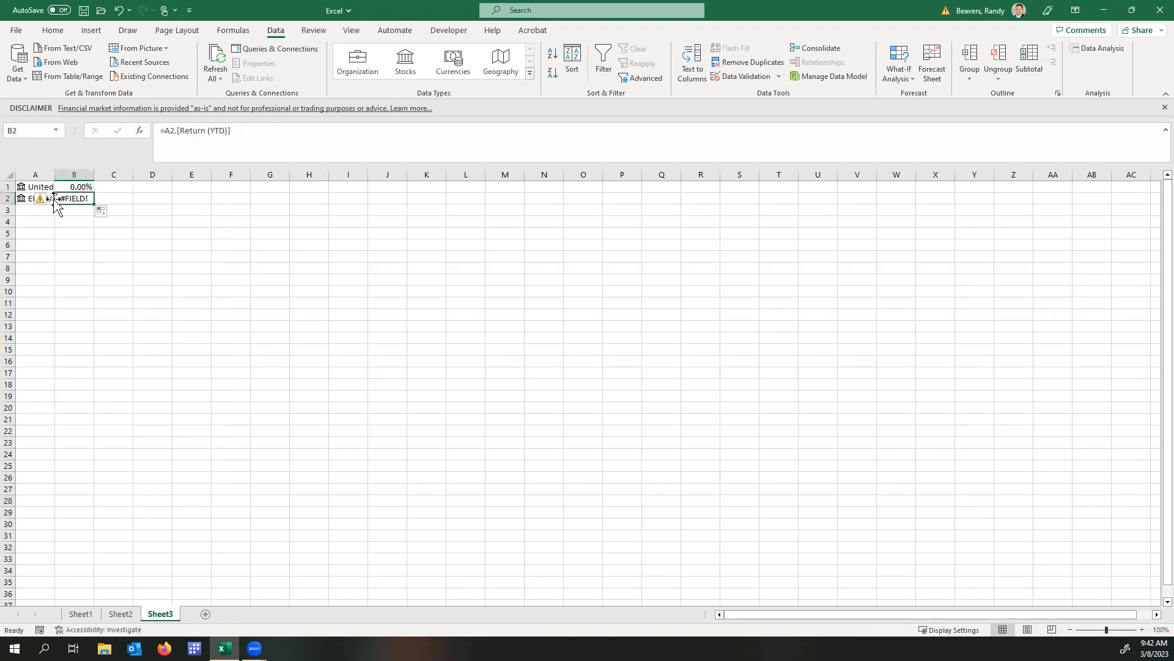
Examine the fields on the data card of the EUR/USD entry in A2.
click(20, 200)
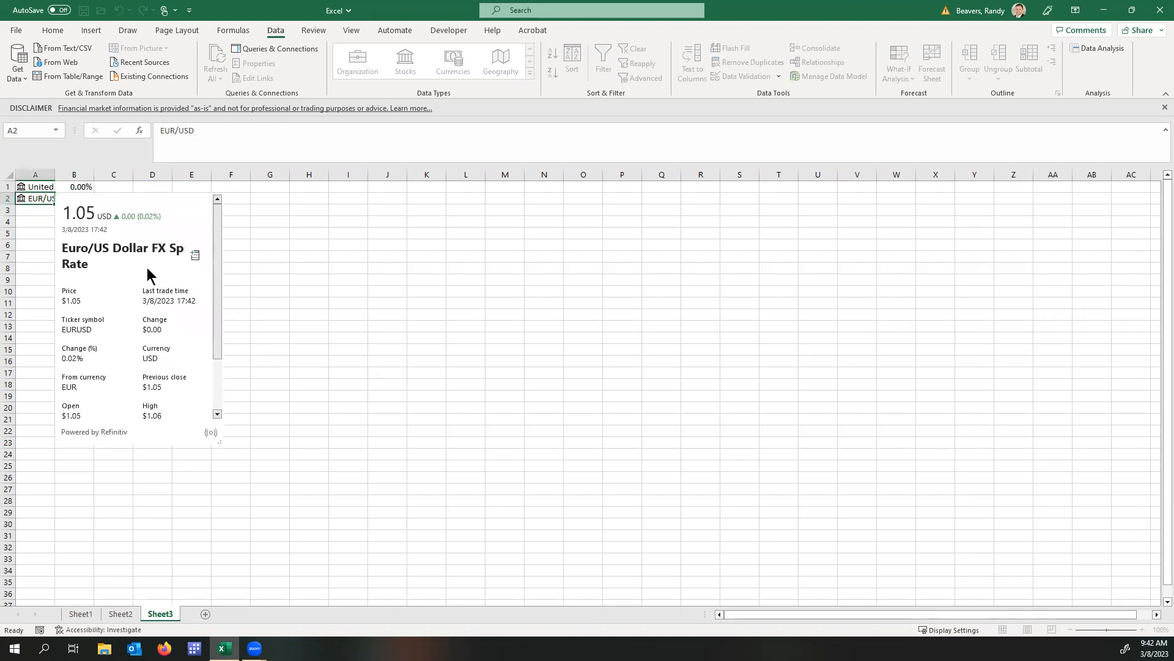
scroll(150, 269, down, 3)
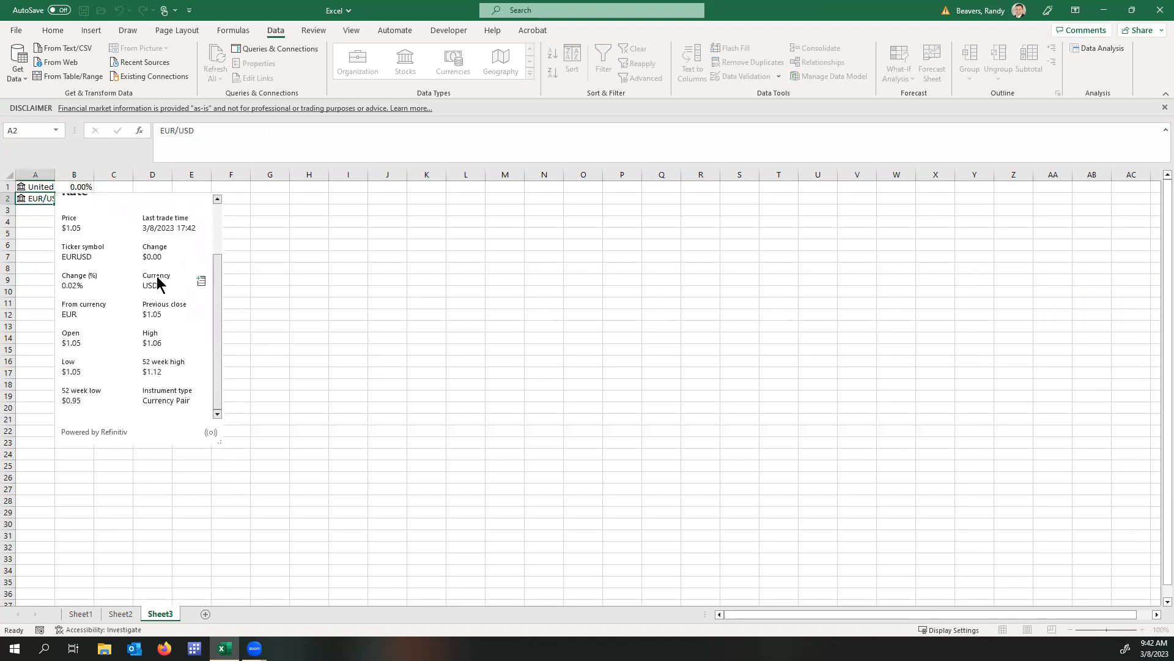
scroll(157, 283, up, 3)
Extract the 52 week low field of the EUR/USD entry into C2.
click(48, 197)
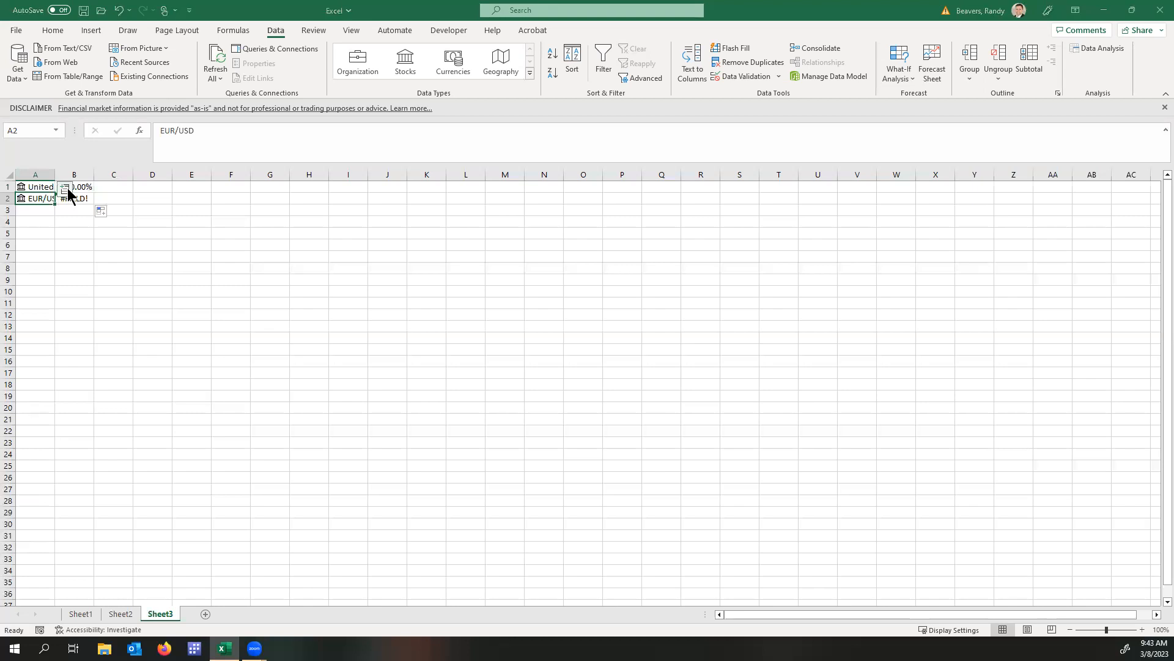
click(66, 189)
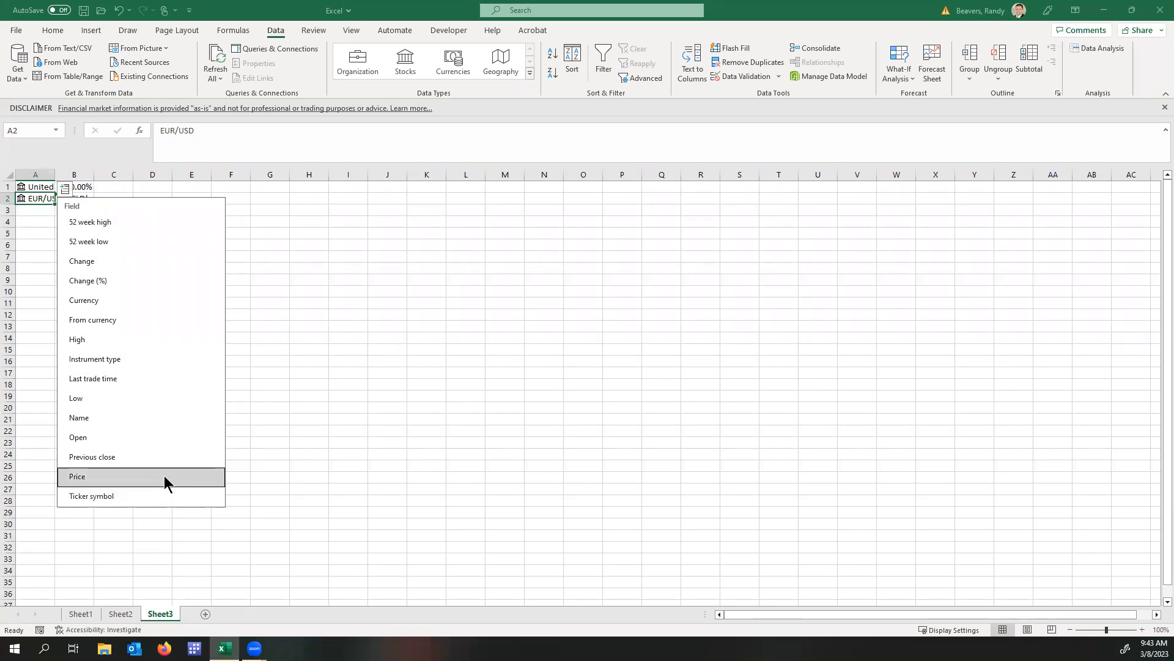
click(131, 238)
click(84, 199)
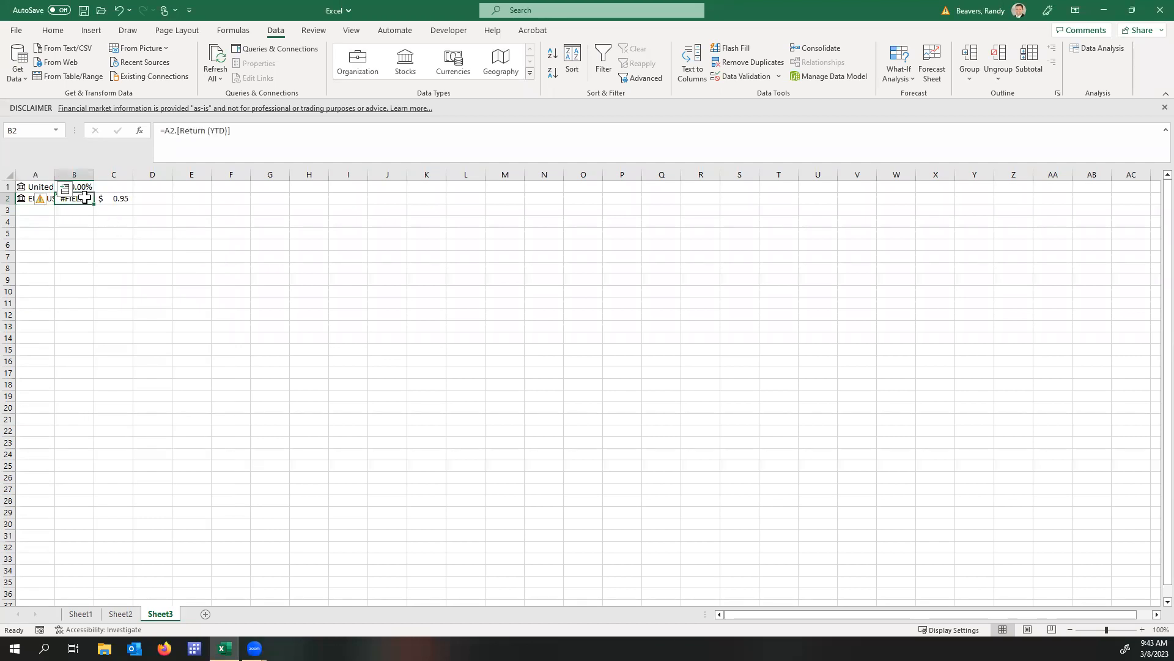
Fill the 52 week low formula from C2 up to C1.
click(116, 198)
drag(131, 204, 130, 186)
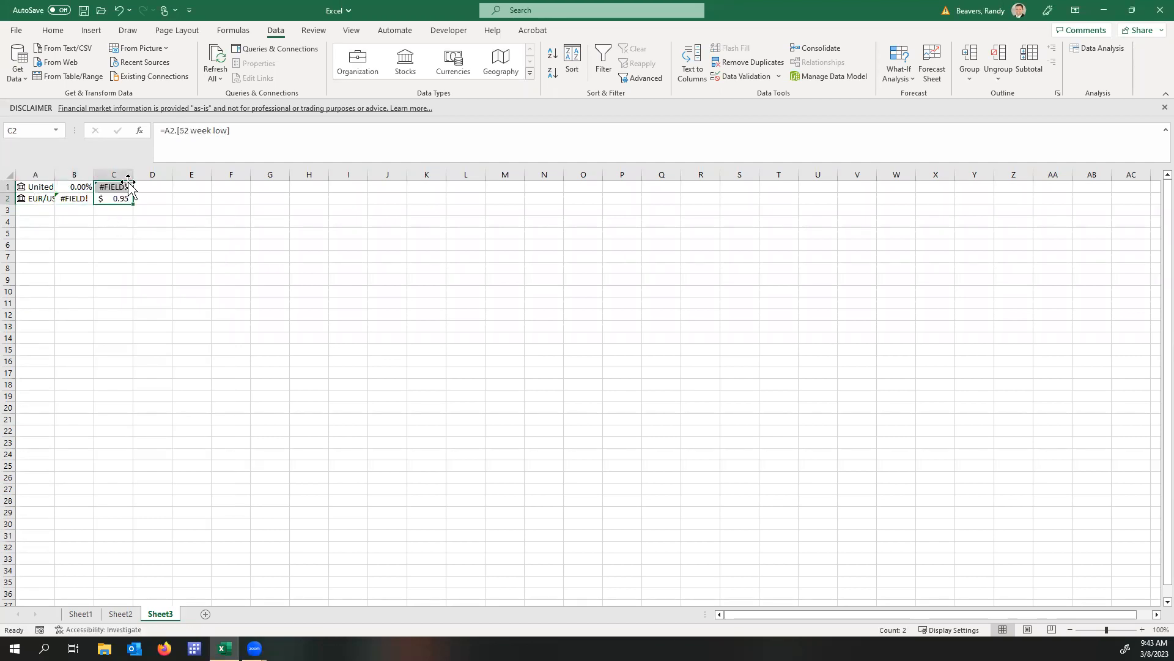
click(120, 185)
Select the currency entries in A1:A2, then return to the stocks worksheet, Sheet2.
drag(33, 184, 33, 199)
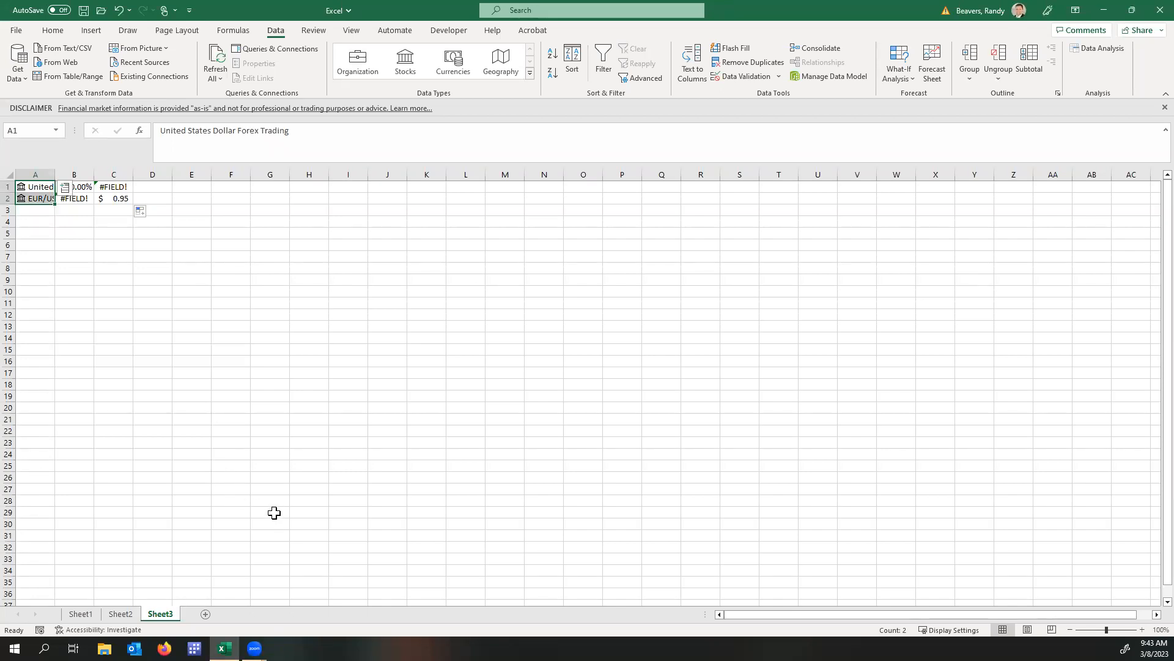
click(130, 613)
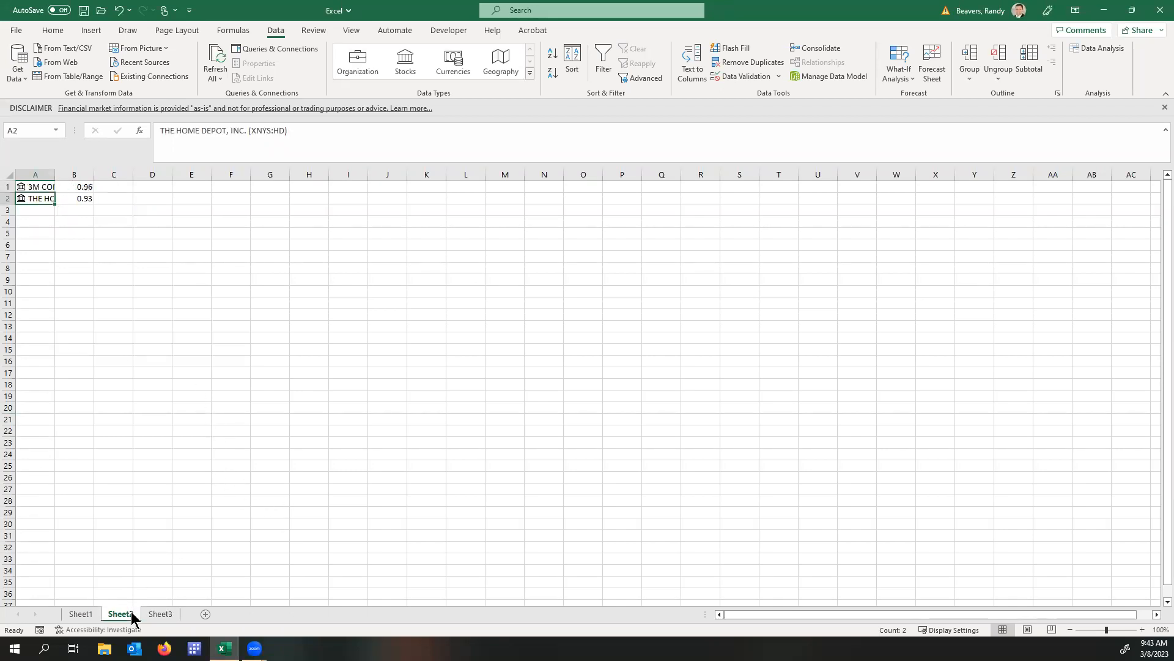